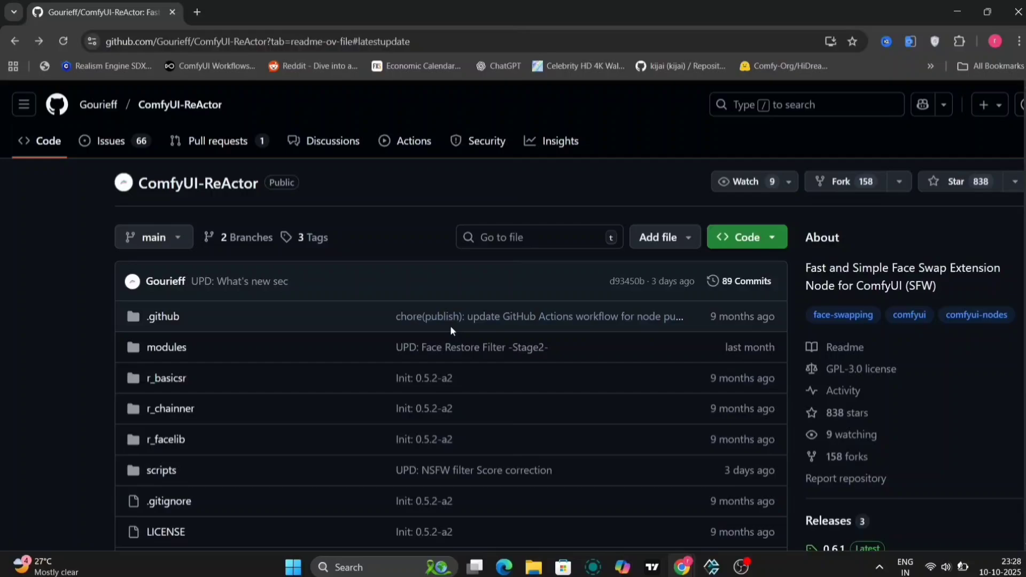
Look through the ComfyUI-ReActor repository page, from its file list to the introduction of the README.
{"action": "scroll", "coordinate": [450, 325], "scroll_direction": "down", "scroll_amount": 1}
{"action": "scroll", "coordinate": [772, 420], "scroll_direction": "down", "scroll_amount": 1}
{"action": "scroll", "coordinate": [772, 421], "scroll_direction": "down", "scroll_amount": 2}
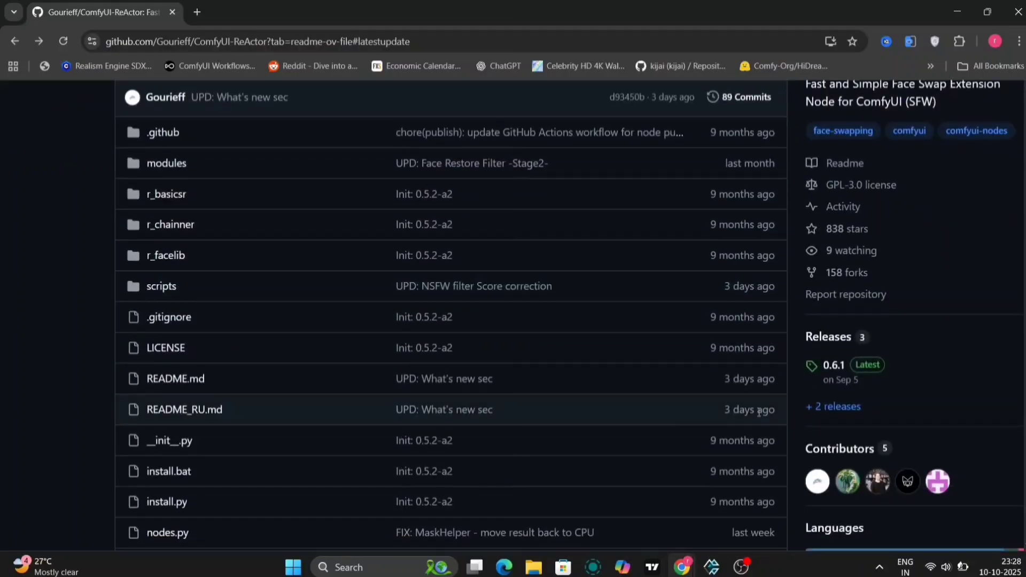
{"action": "scroll", "coordinate": [667, 460], "scroll_direction": "down", "scroll_amount": 5}
{"action": "scroll", "coordinate": [677, 469], "scroll_direction": "down", "scroll_amount": 5}
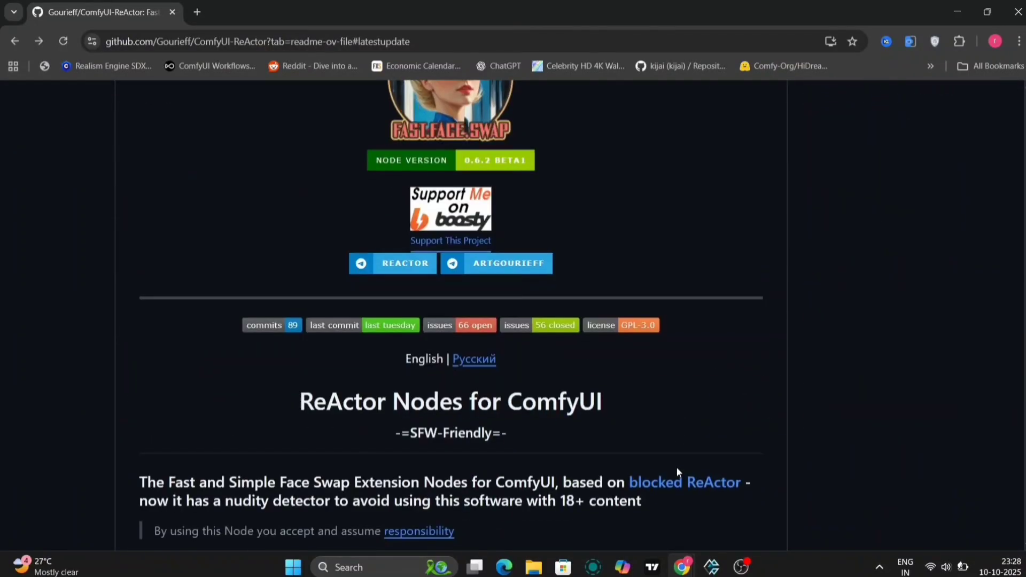
{"action": "scroll", "coordinate": [676, 470], "scroll_direction": "up", "scroll_amount": 2}
{"action": "scroll", "coordinate": [657, 418], "scroll_direction": "down", "scroll_amount": 10}
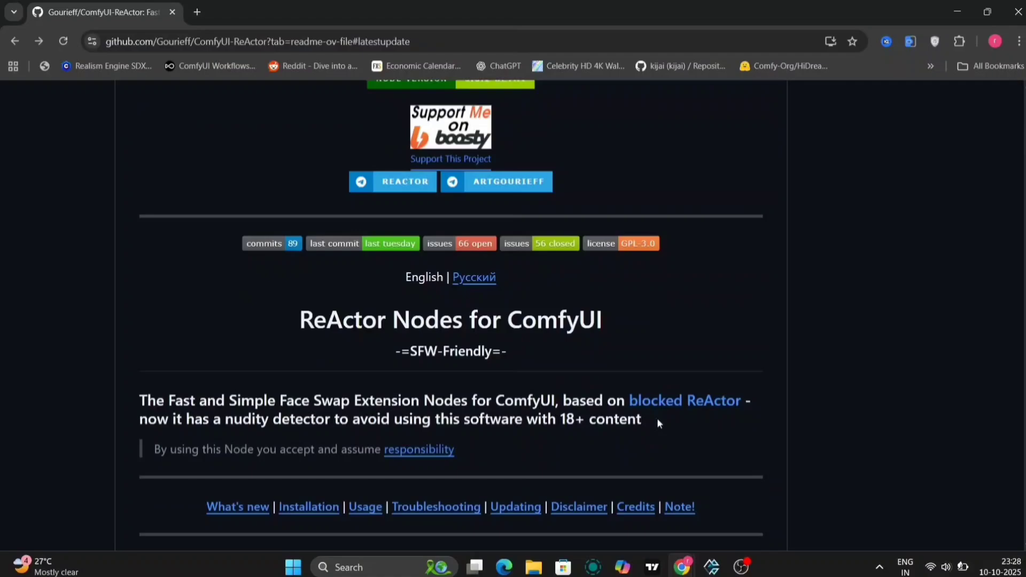
{"action": "scroll", "coordinate": [657, 419], "scroll_direction": "up", "scroll_amount": 1}
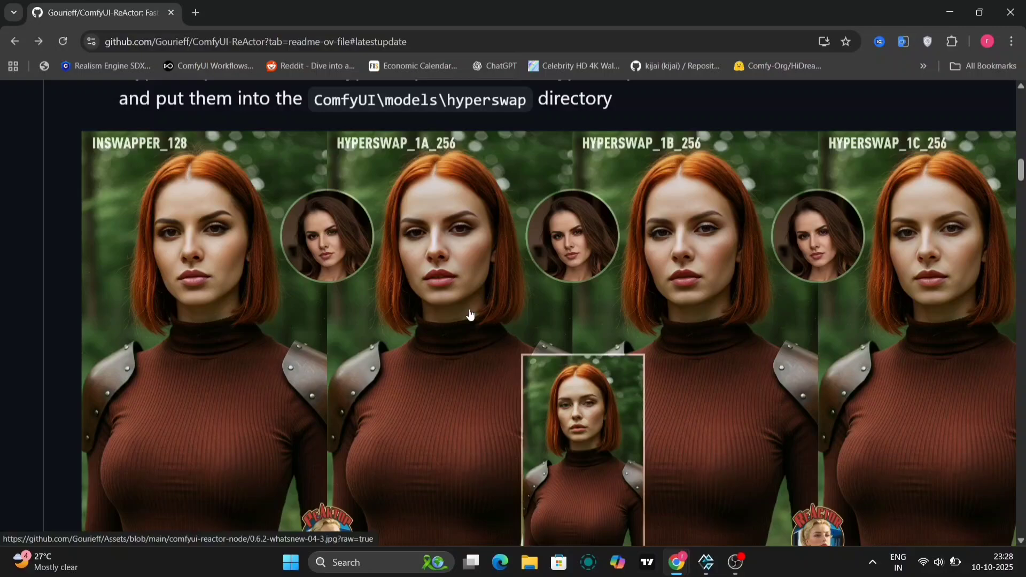
Examine the README's sample image comparing INSWAPPER_128 with the HYPERSWAP 1A, 1B and 1C 256 models.
{"action": "scroll", "coordinate": [470, 315], "scroll_direction": "right", "scroll_amount": 1}
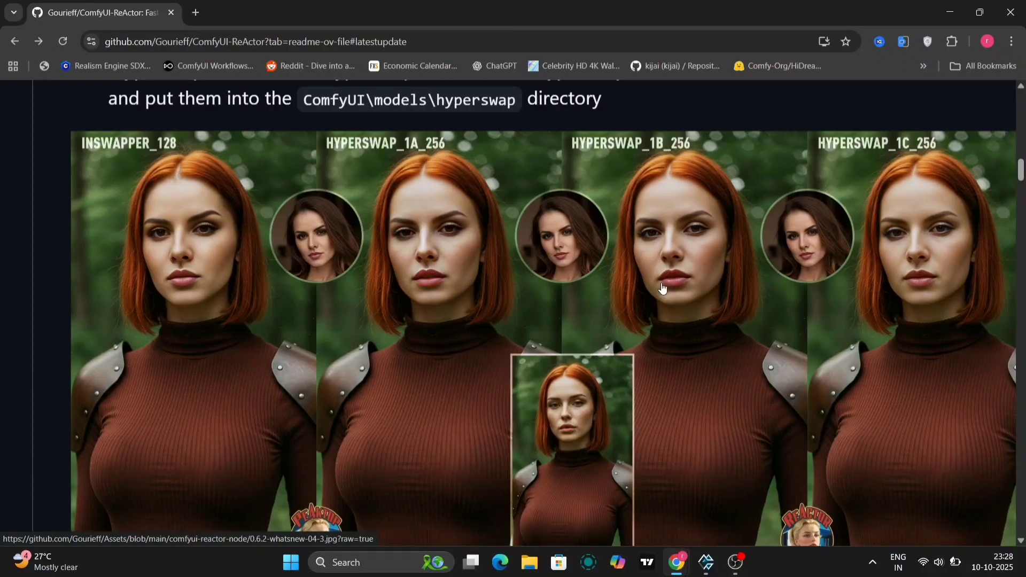
{"action": "scroll", "coordinate": [662, 288], "scroll_direction": "right", "scroll_amount": 2}
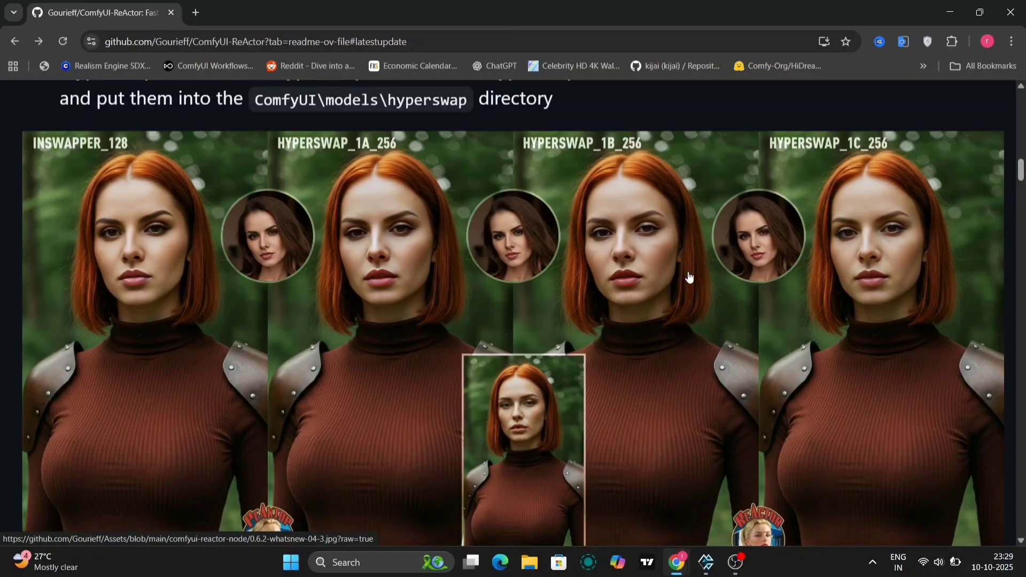
{"action": "scroll", "coordinate": [689, 277], "scroll_direction": "down", "scroll_amount": 5, "text": "ctrl"}
{"action": "scroll", "coordinate": [689, 276], "scroll_direction": "down", "scroll_amount": 6}
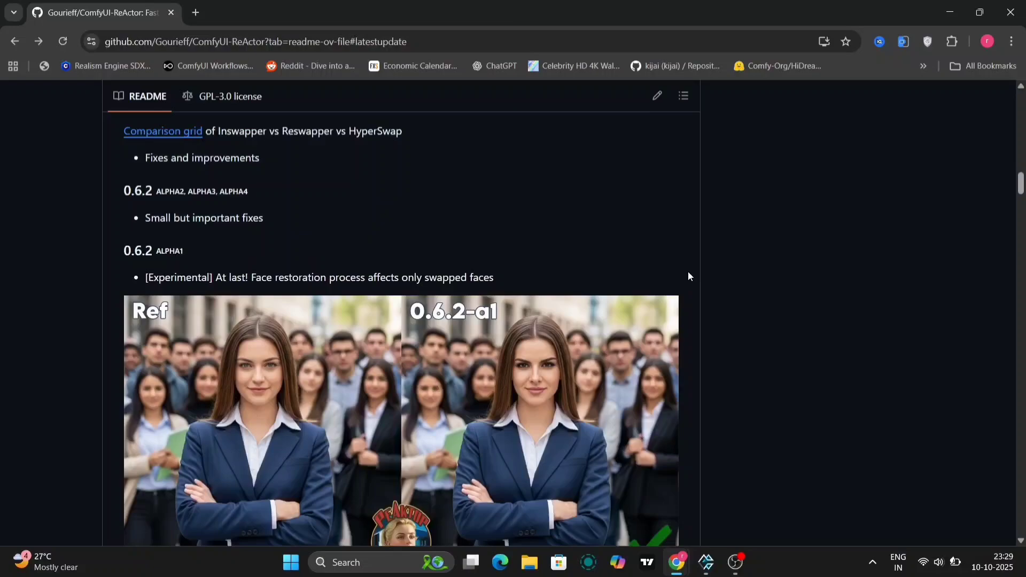
Compare the Ref, 0.6.2-a1 and 0.6.1 face restoration samples and examine the ReActor Options node's restore_swapped_only setting in the README.
{"action": "scroll", "coordinate": [688, 277], "scroll_direction": "down", "scroll_amount": 2}
{"action": "scroll", "coordinate": [688, 276], "scroll_direction": "up", "scroll_amount": 1}
{"action": "scroll", "coordinate": [688, 277], "scroll_direction": "down", "scroll_amount": 2}
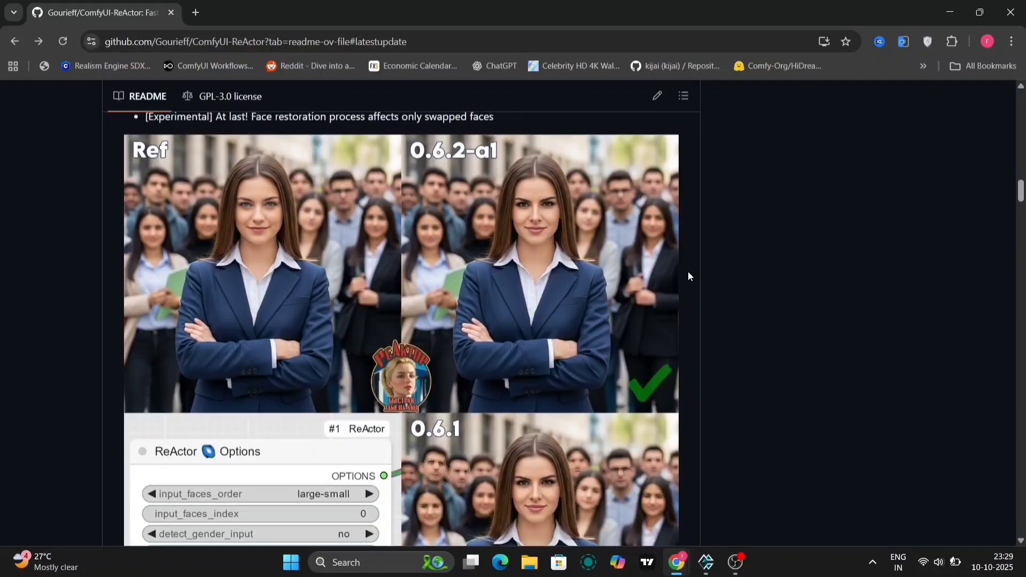
{"action": "scroll", "coordinate": [688, 276], "scroll_direction": "up", "scroll_amount": 1}
{"action": "scroll", "coordinate": [688, 276], "scroll_direction": "up", "scroll_amount": 2, "text": "ctrl"}
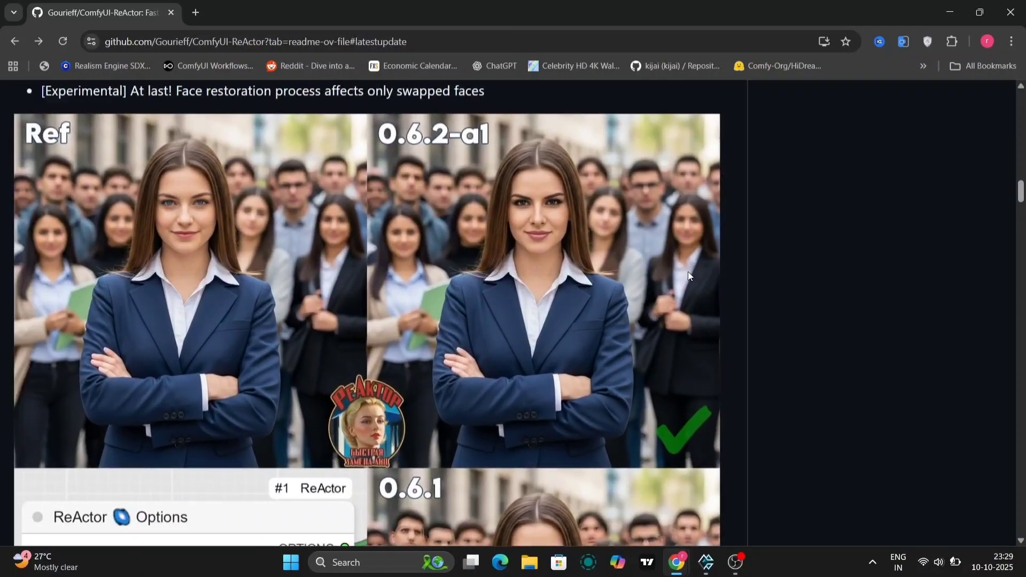
{"action": "scroll", "coordinate": [688, 272], "scroll_direction": "left", "scroll_amount": 2}
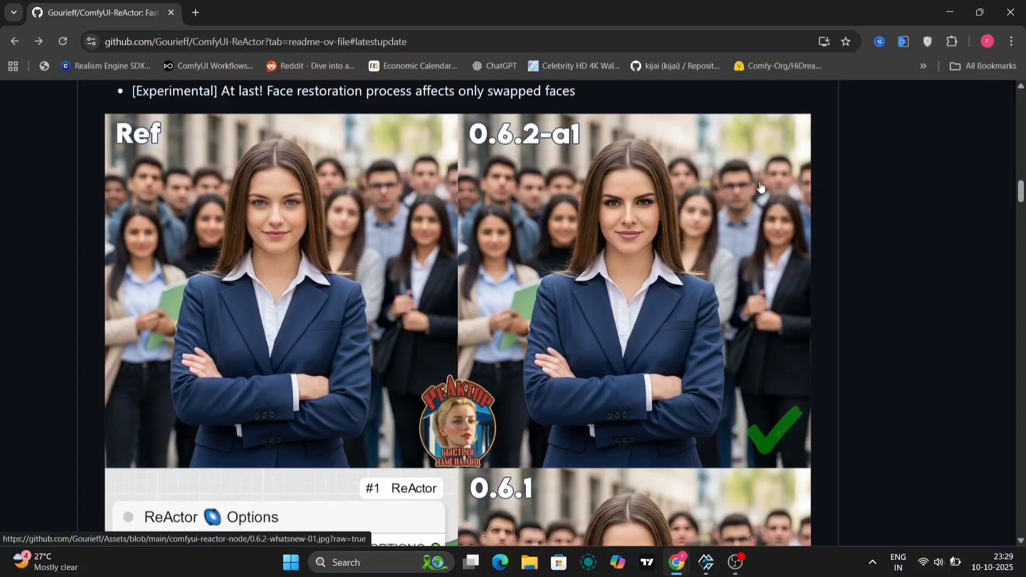
{"action": "scroll", "coordinate": [634, 339], "scroll_direction": "down", "scroll_amount": 4}
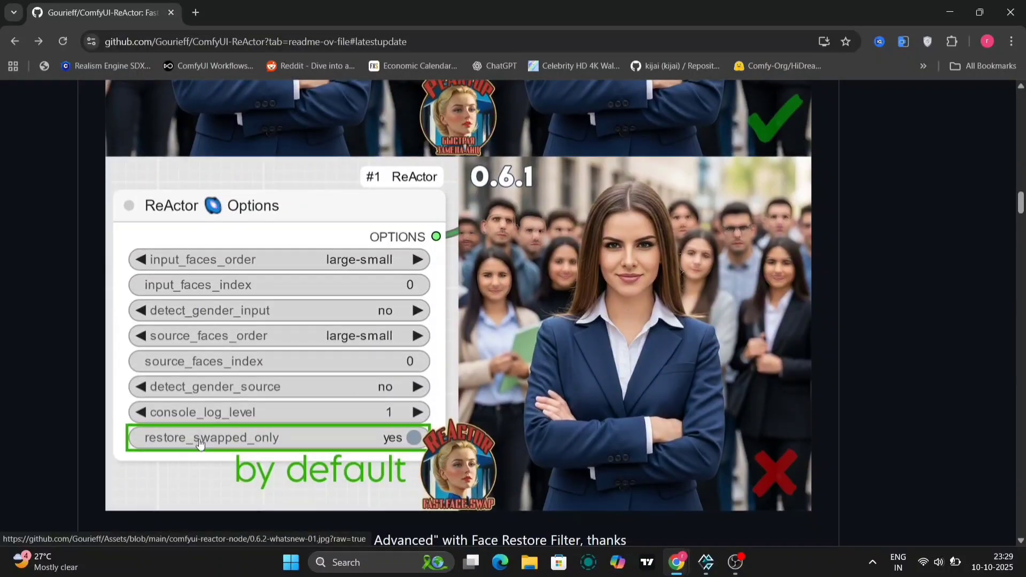
{"action": "scroll", "coordinate": [657, 340], "scroll_direction": "down", "scroll_amount": 1, "text": "ctrl"}
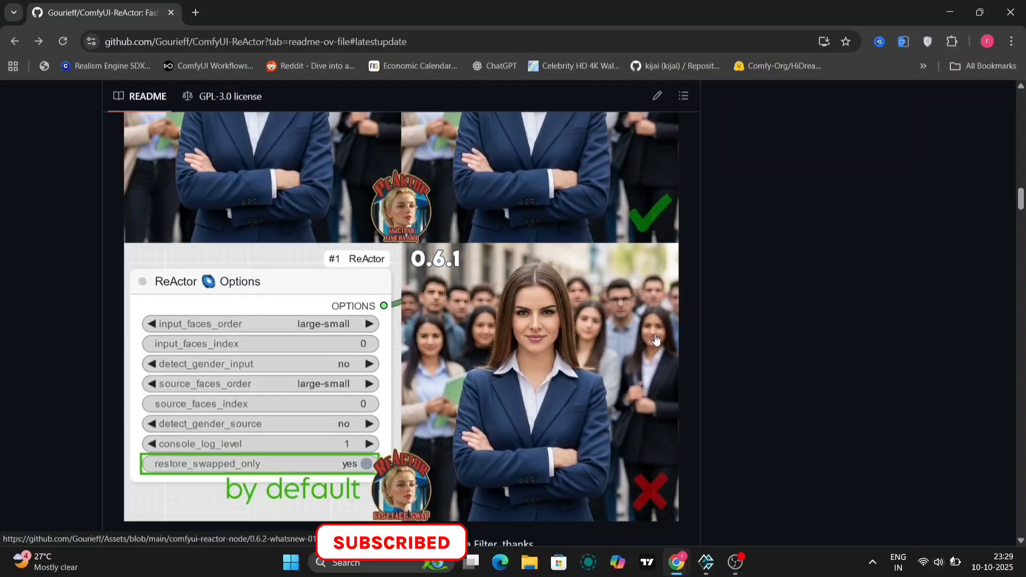
{"action": "scroll", "coordinate": [656, 340], "scroll_direction": "up", "scroll_amount": 1, "text": "ctrl"}
{"action": "scroll", "coordinate": [736, 226], "scroll_direction": "up", "scroll_amount": 3}
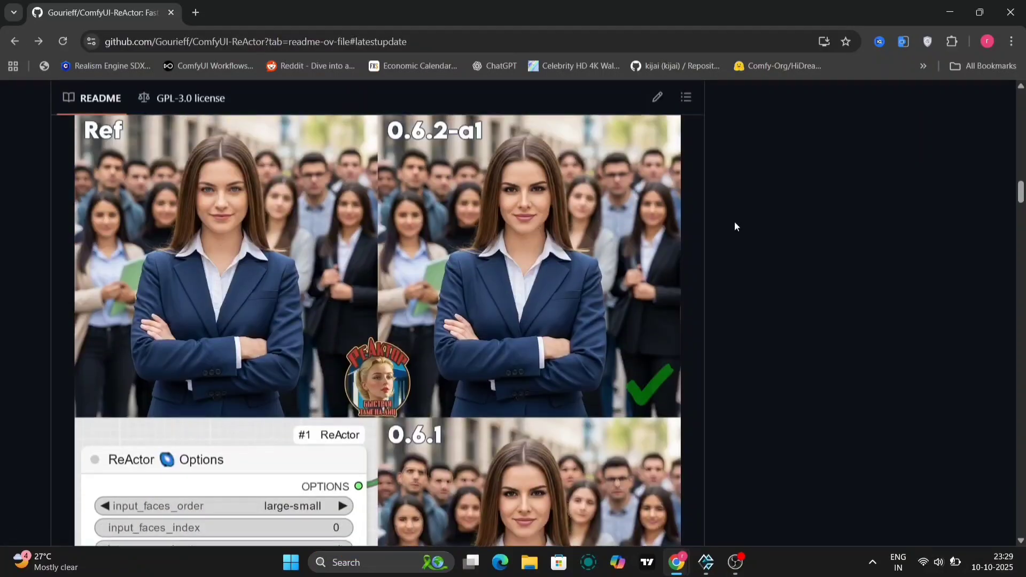
{"action": "scroll", "coordinate": [734, 221], "scroll_direction": "down", "scroll_amount": 4}
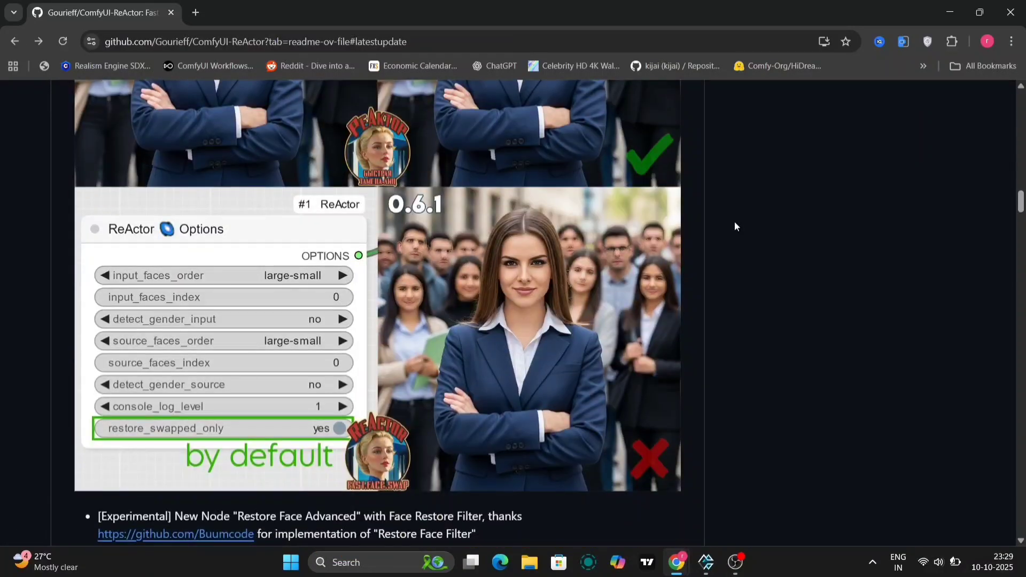
{"action": "scroll", "coordinate": [734, 221], "scroll_direction": "down", "scroll_amount": 1, "text": "ctrl"}
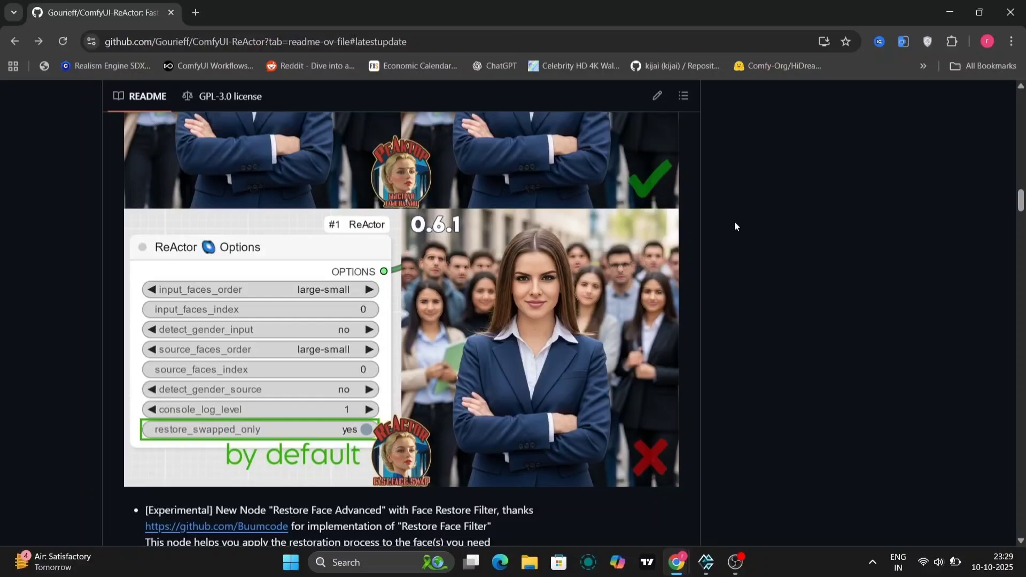
Read the README entry on the new "Restore Face Advanced" node, highlighting its name, and examine its example workflow.
{"action": "scroll", "coordinate": [735, 221], "scroll_direction": "down", "scroll_amount": 4}
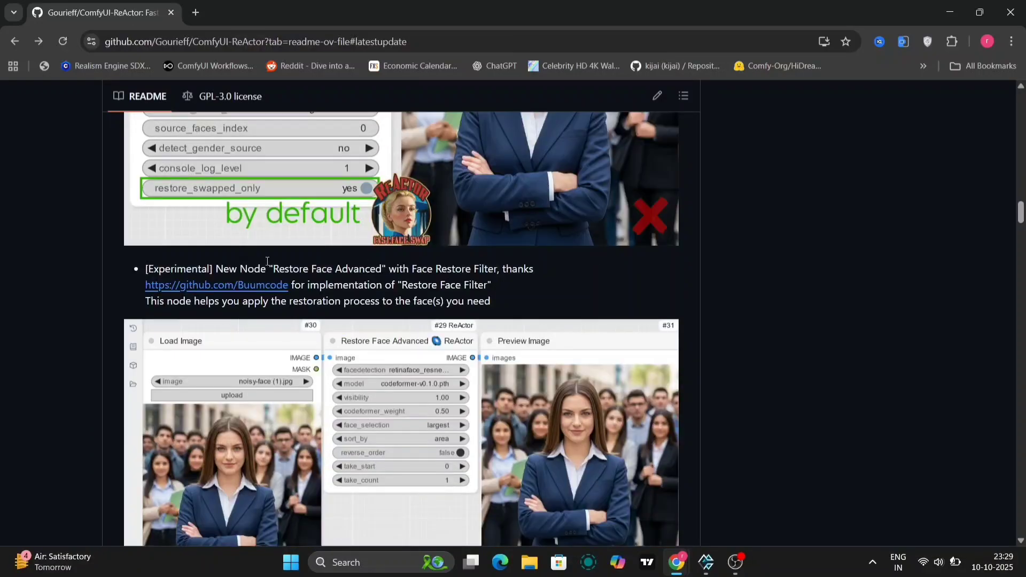
{"action": "left_click_drag", "start_coordinate": [214, 269], "coordinate": [354, 270]}
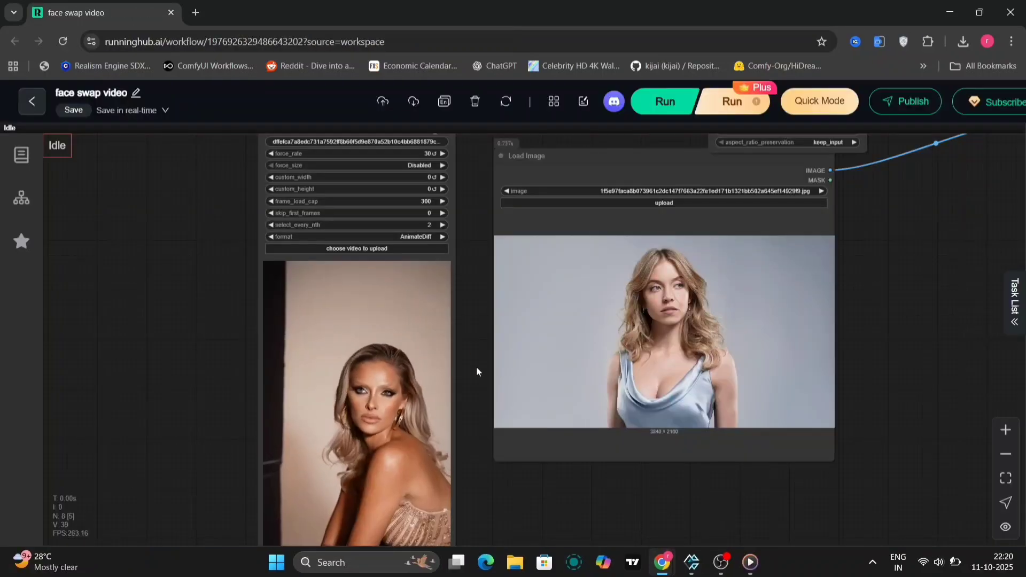
{"action": "scroll", "coordinate": [484, 403], "scroll_direction": "up", "scroll_amount": 5}
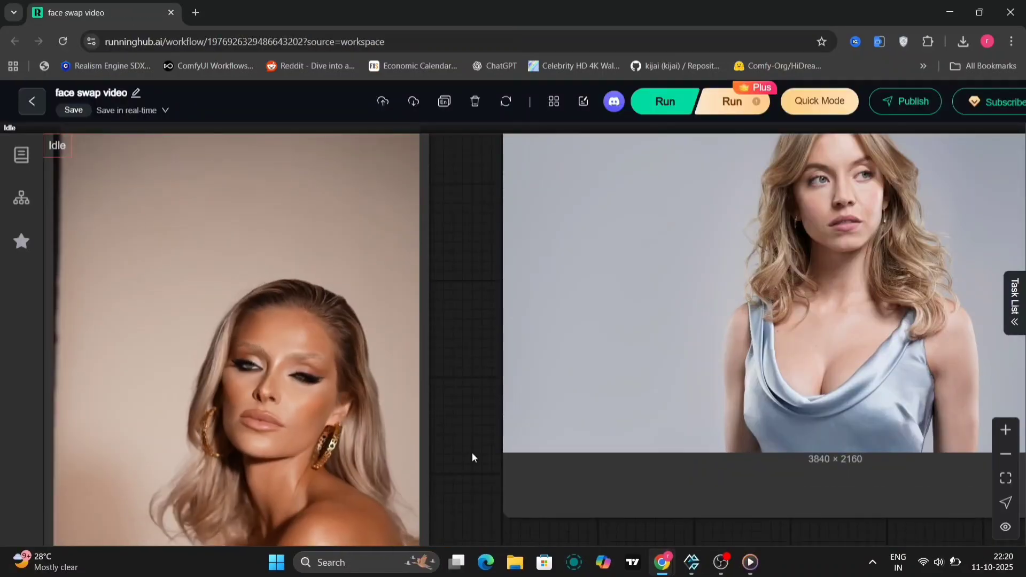
Examine the RunningHub face swap video workflow, following the nodes from the loaded video and face image to the output video.
{"action": "scroll", "coordinate": [472, 453], "scroll_direction": "down", "scroll_amount": 5}
{"action": "left_click_drag", "start_coordinate": [474, 456], "coordinate": [335, 426]}
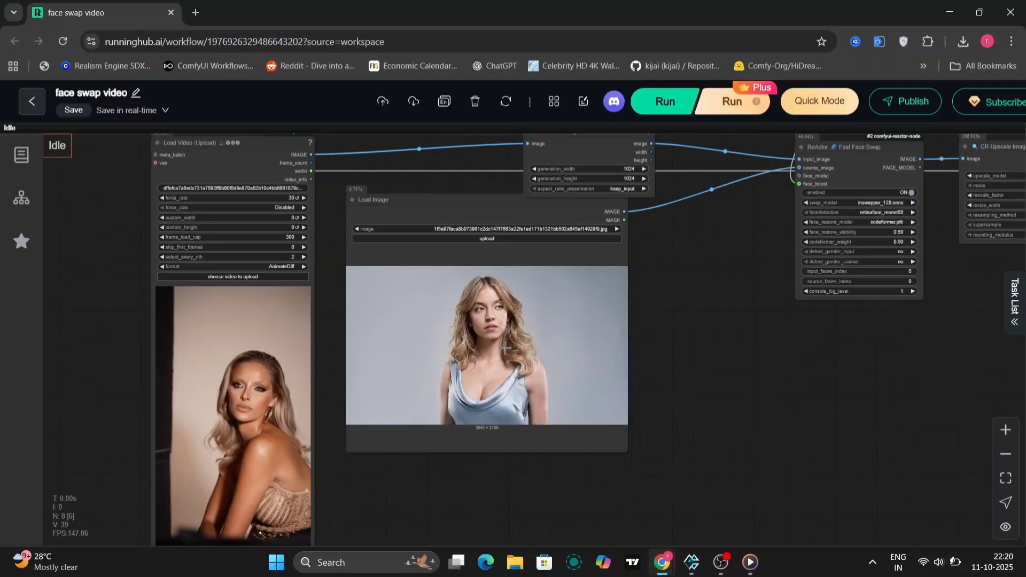
{"action": "scroll", "coordinate": [402, 294], "scroll_direction": "up", "scroll_amount": 10}
{"action": "scroll", "coordinate": [534, 325], "scroll_direction": "down", "scroll_amount": 12}
{"action": "left_click_drag", "start_coordinate": [602, 373], "coordinate": [80, 357]}
{"action": "left_click_drag", "start_coordinate": [537, 382], "coordinate": [305, 339]}
{"action": "scroll", "coordinate": [471, 341], "scroll_direction": "up", "scroll_amount": 5}
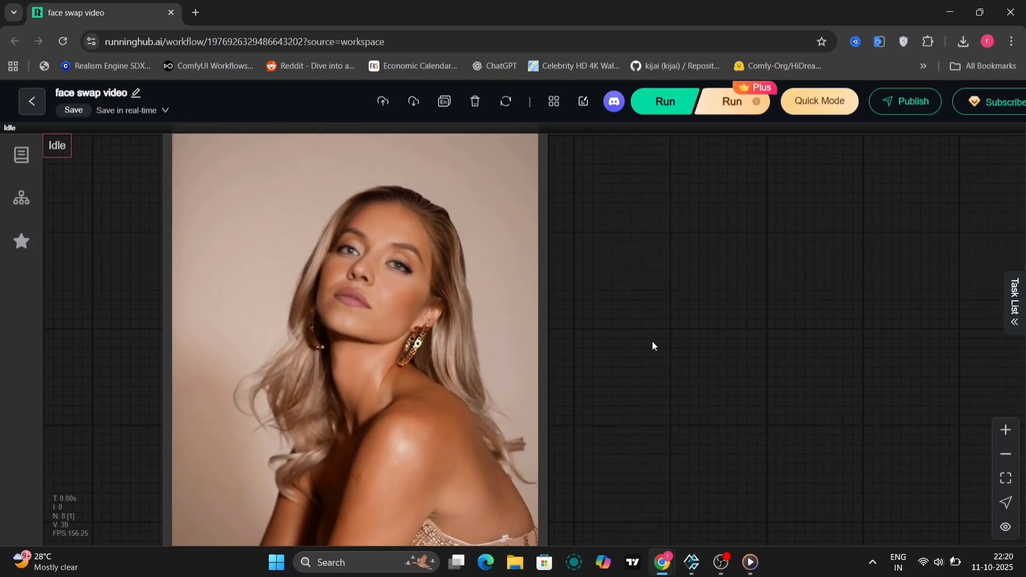
Set the Video Combine node's frame_rate to 25.
{"action": "left_click_drag", "start_coordinate": [652, 341], "coordinate": [641, 294]}
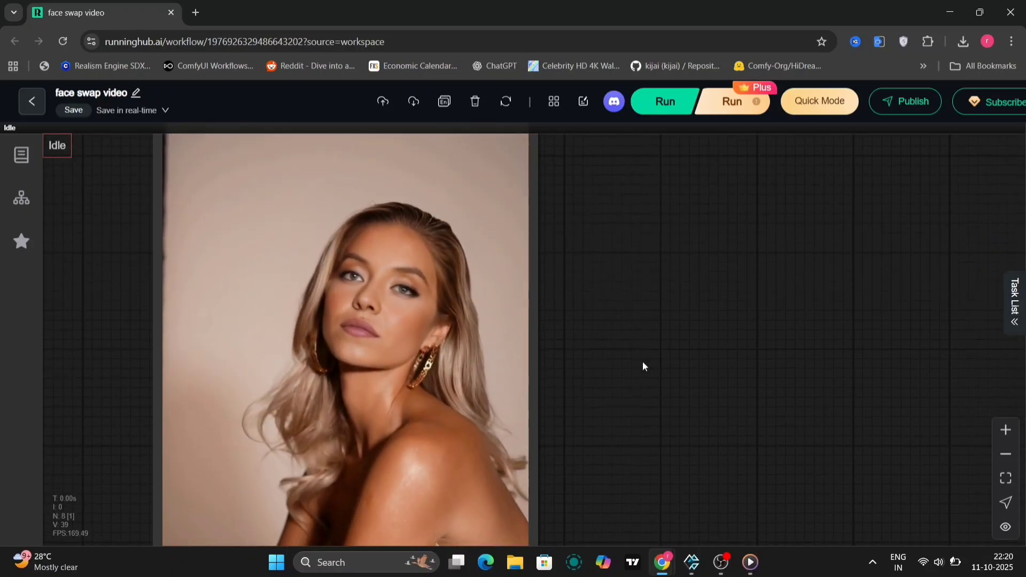
{"action": "scroll", "coordinate": [565, 309], "scroll_direction": "up", "scroll_amount": 6}
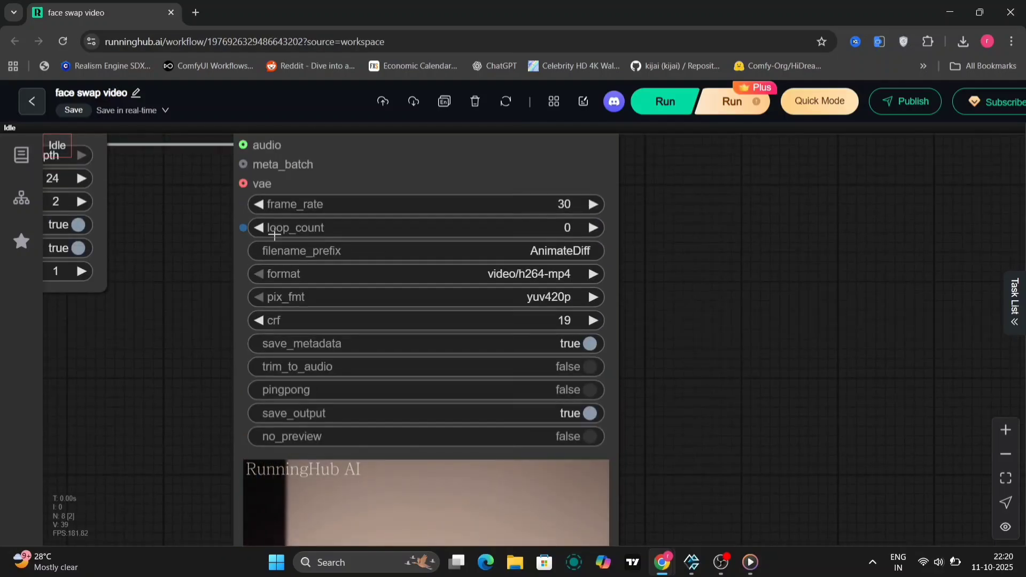
{"action": "left_click", "coordinate": [260, 211]}
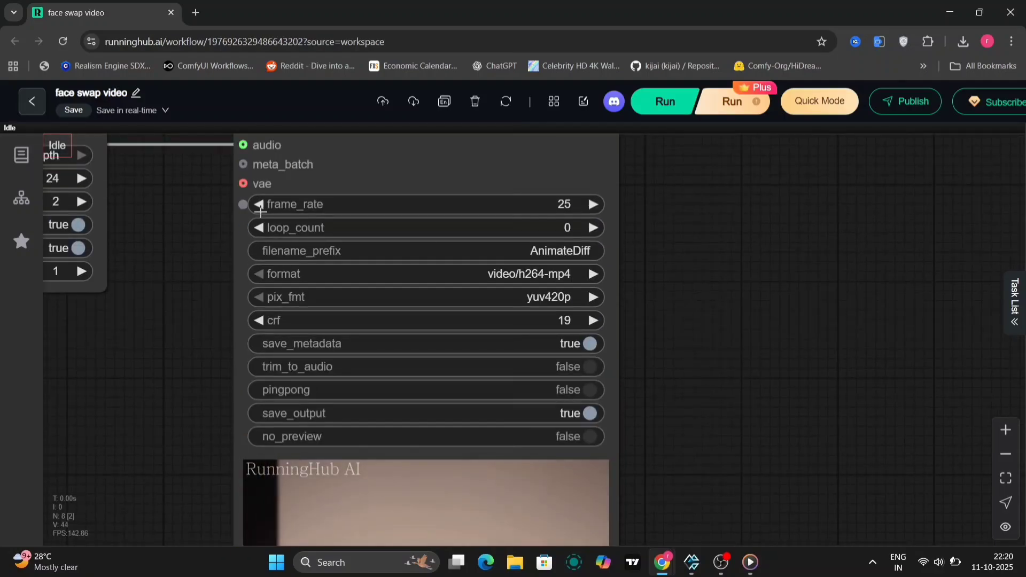
Inspect the swapped face up close in the Video Combine node's output preview and check the preview's options.
{"action": "left_click_drag", "start_coordinate": [737, 376], "coordinate": [783, 114]}
{"action": "left_click_drag", "start_coordinate": [798, 490], "coordinate": [705, 337]}
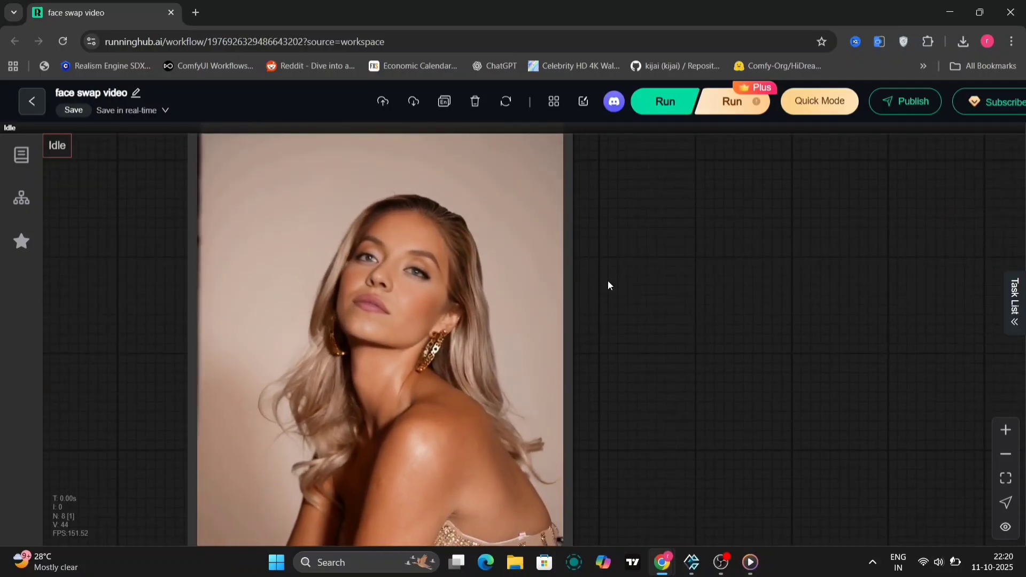
{"action": "scroll", "coordinate": [608, 281], "scroll_direction": "up", "scroll_amount": 3}
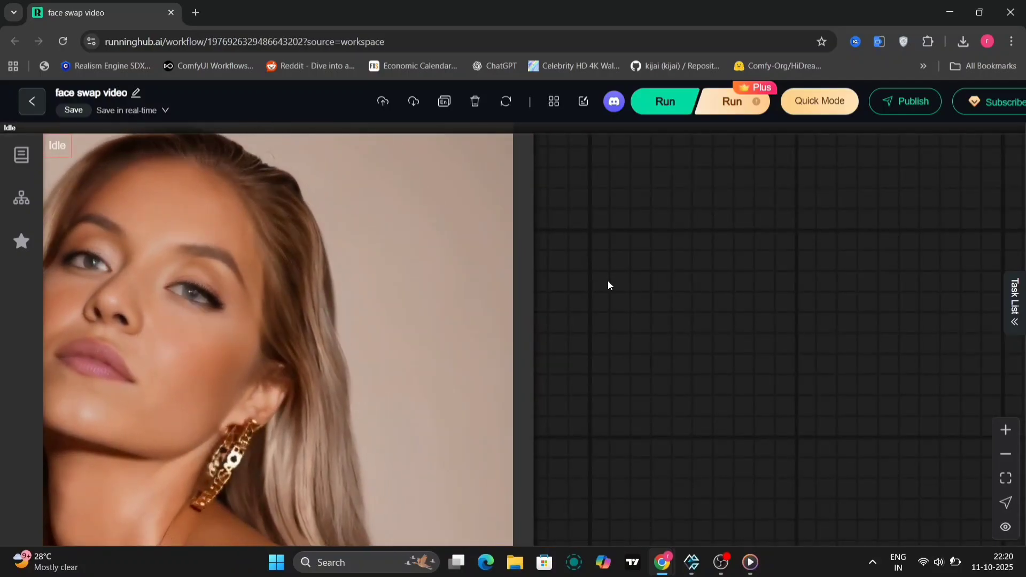
{"action": "scroll", "coordinate": [608, 281], "scroll_direction": "down", "scroll_amount": 3}
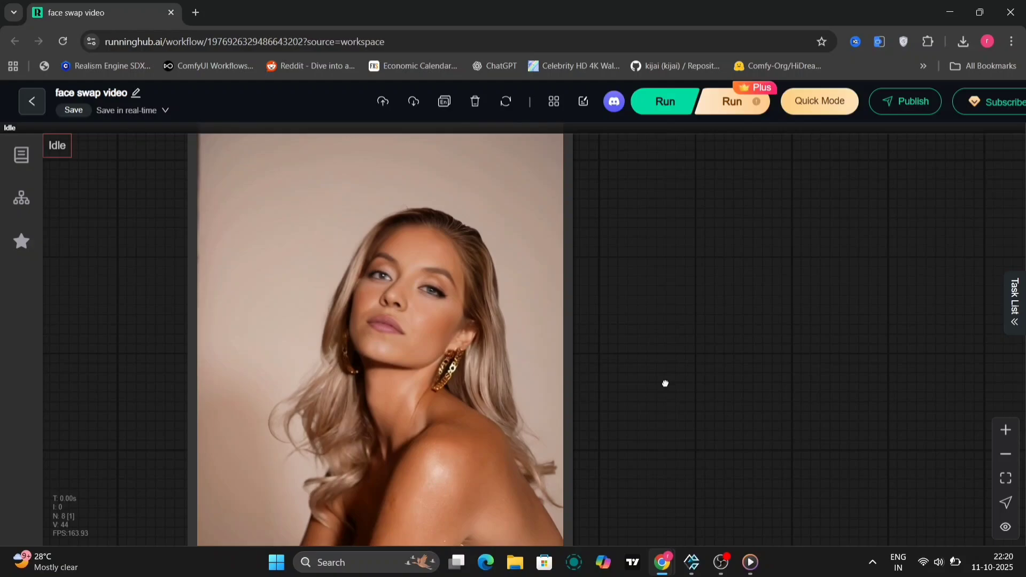
{"action": "scroll", "coordinate": [647, 345], "scroll_direction": "down", "scroll_amount": 2}
{"action": "left_click_drag", "start_coordinate": [647, 345], "coordinate": [603, 406]}
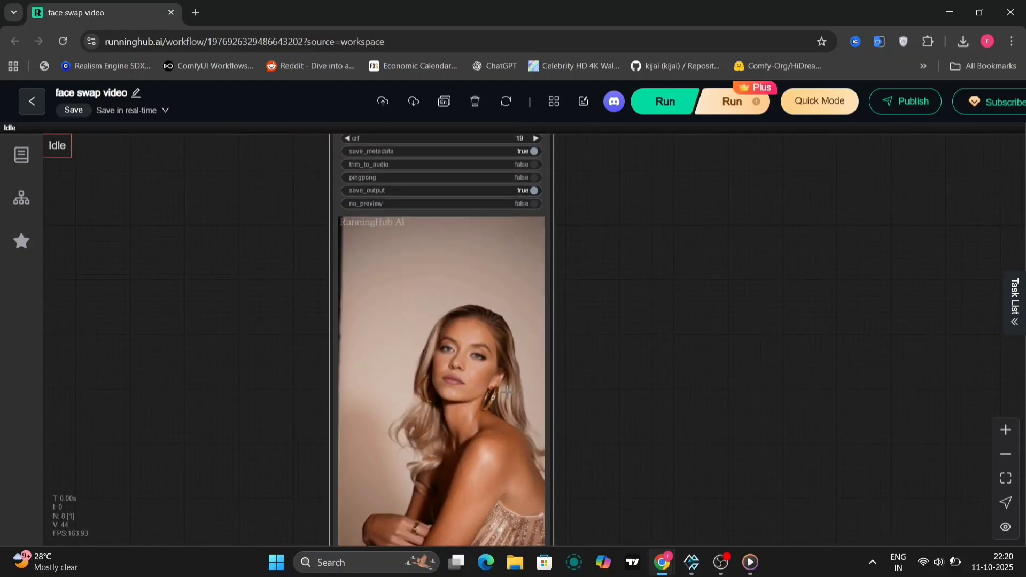
{"action": "right_click", "coordinate": [507, 342]}
{"action": "left_click", "coordinate": [552, 249]}
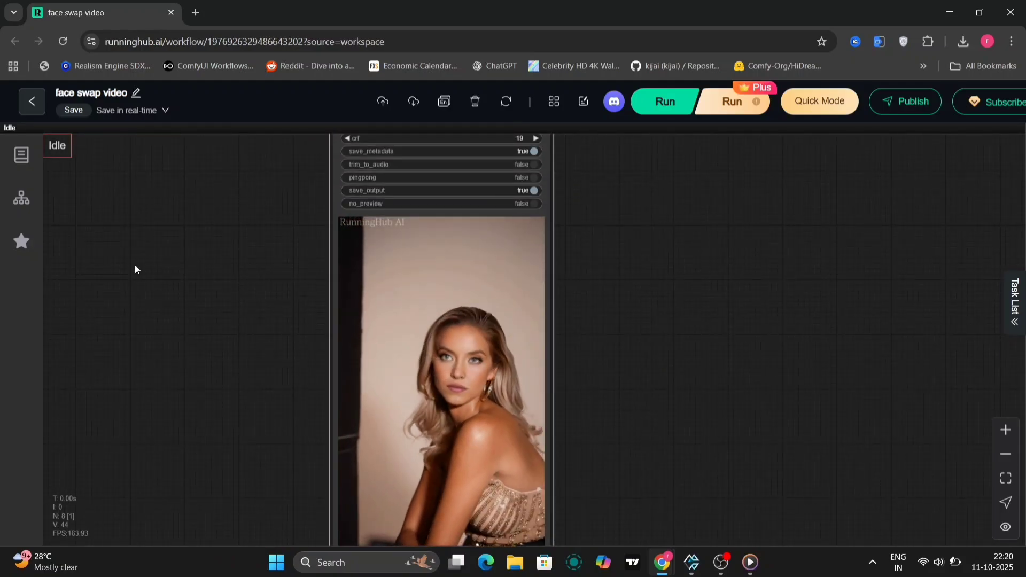
{"action": "left_click_drag", "start_coordinate": [135, 269], "coordinate": [564, 358]}
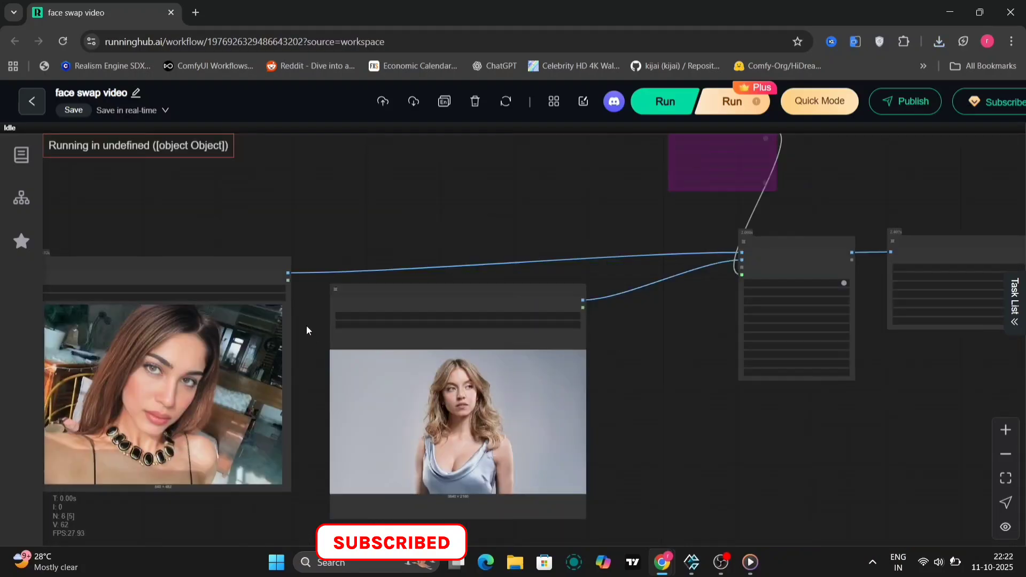
{"action": "scroll", "coordinate": [310, 330], "scroll_direction": "up", "scroll_amount": 5}
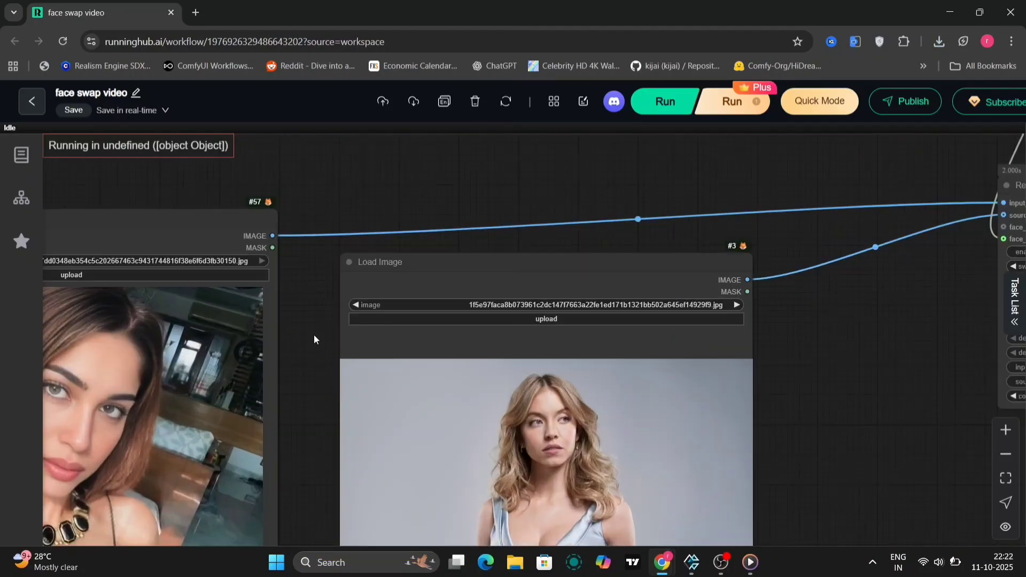
Examine the image face swap workflow from both Load Image nodes through ReActor and CR Upscale Image to the Video Combine result.
{"action": "left_click_drag", "start_coordinate": [313, 335], "coordinate": [556, 280]}
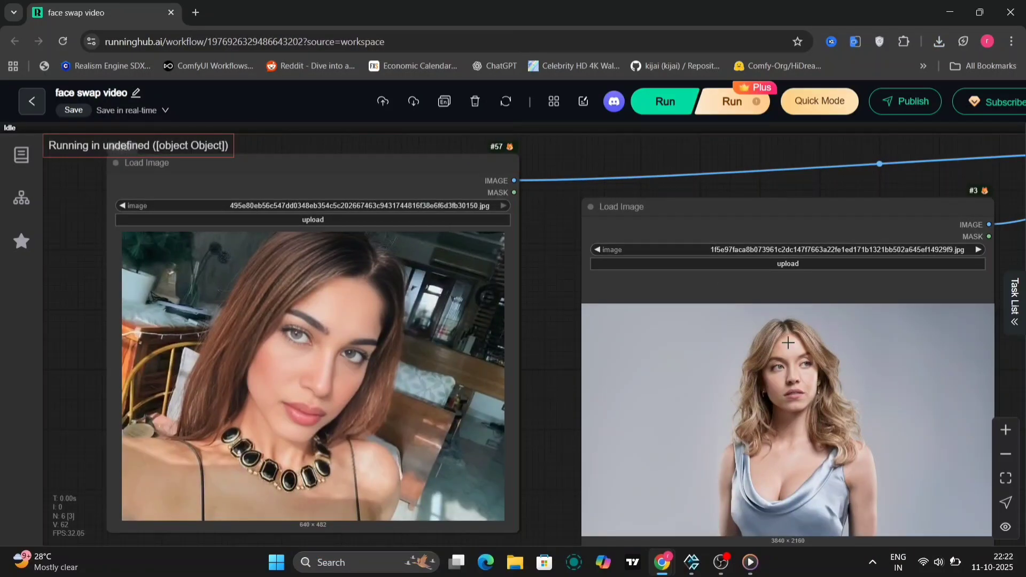
{"action": "left_click_drag", "start_coordinate": [1009, 367], "coordinate": [373, 409]}
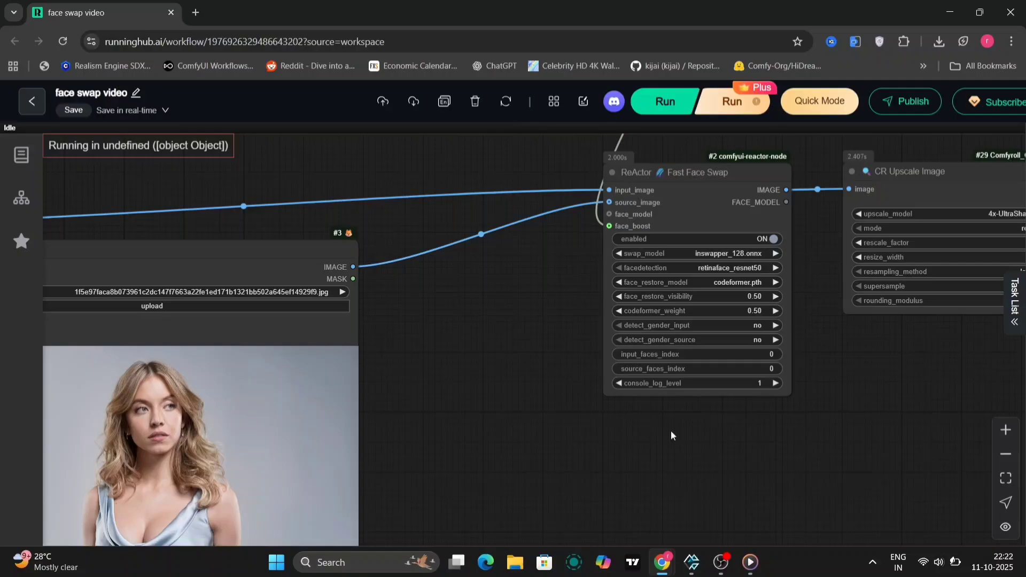
{"action": "left_click_drag", "start_coordinate": [734, 450], "coordinate": [539, 490]}
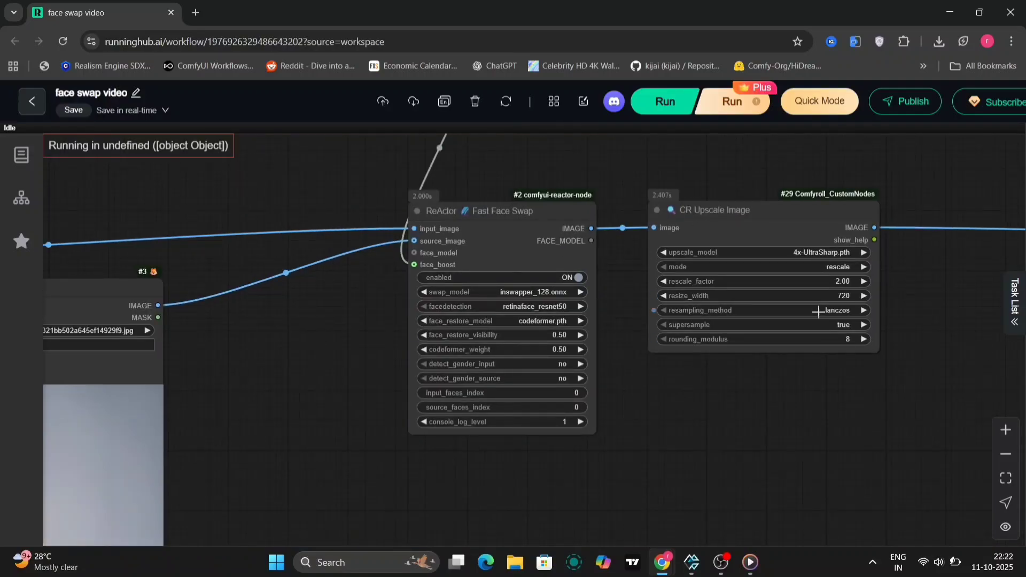
{"action": "left_click_drag", "start_coordinate": [957, 401], "coordinate": [307, 368]}
{"action": "left_click_drag", "start_coordinate": [540, 432], "coordinate": [272, 289]}
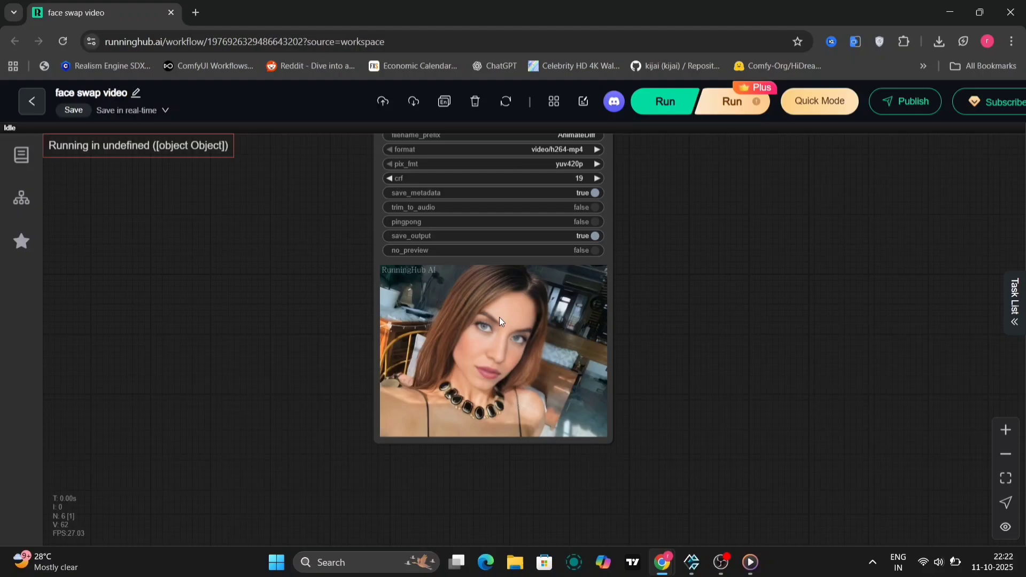
{"action": "scroll", "coordinate": [500, 320], "scroll_direction": "up", "scroll_amount": 8}
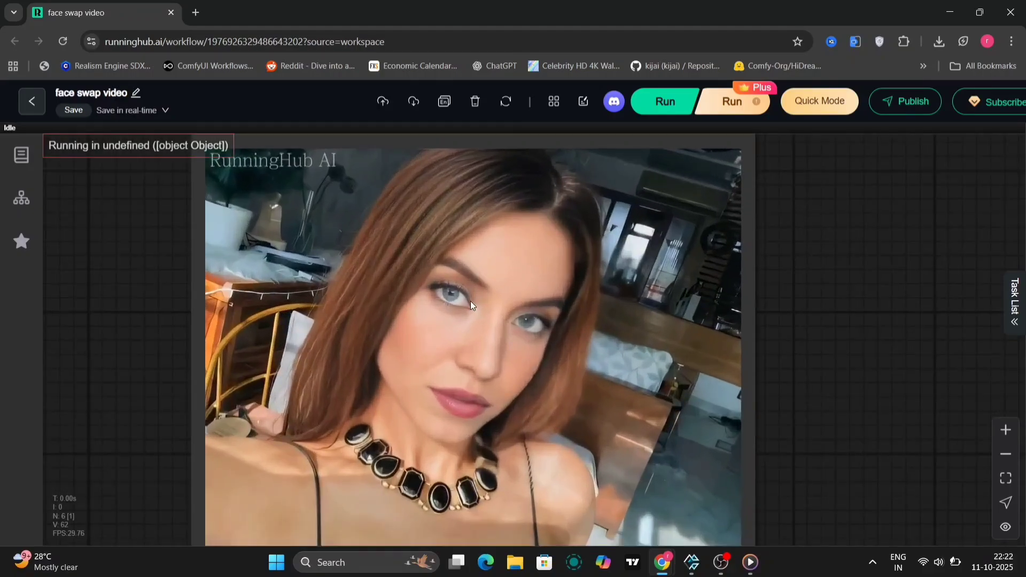
{"action": "scroll", "coordinate": [470, 300], "scroll_direction": "down", "scroll_amount": 8}
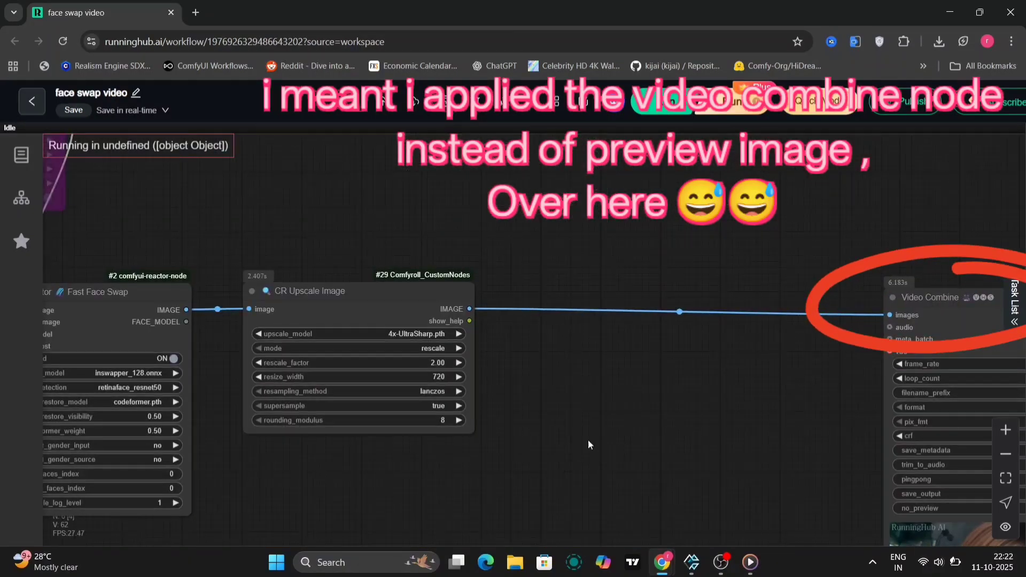
Connect a new Preview Image node to the CR Upscale Image node's IMAGE output and run the workflow.
{"action": "left_click_drag", "start_coordinate": [470, 309], "coordinate": [588, 302]}
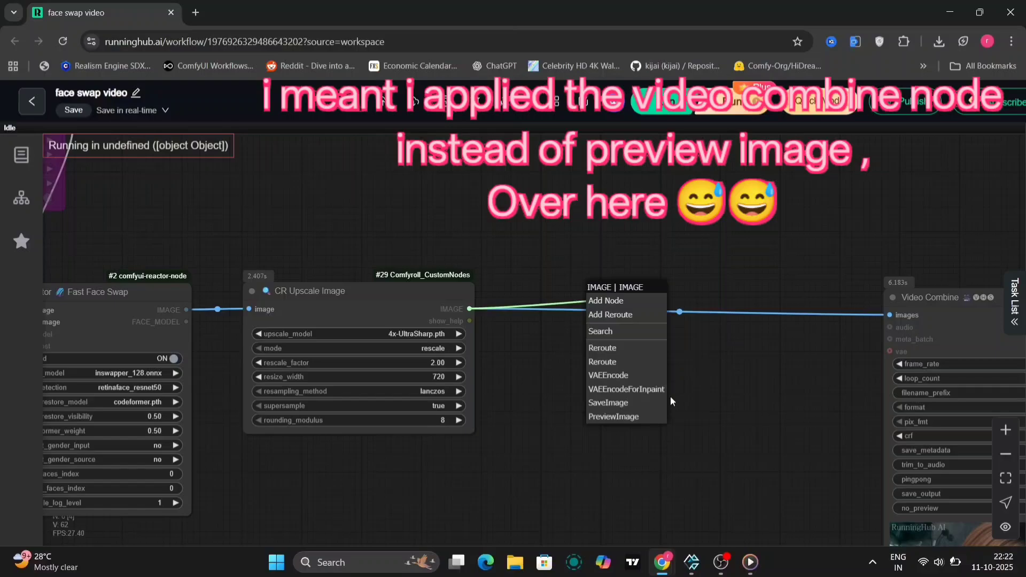
{"action": "left_click", "coordinate": [625, 417]}
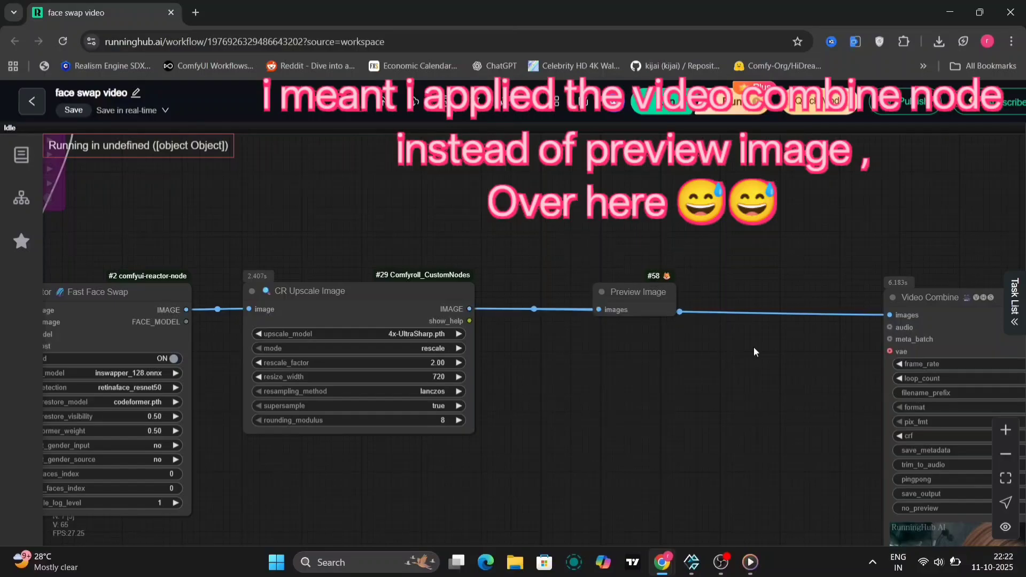
{"action": "left_click", "coordinate": [663, 112]}
Look through the current run and the earlier face swap results in the task list, and close the list.
{"action": "left_click", "coordinate": [1007, 297]}
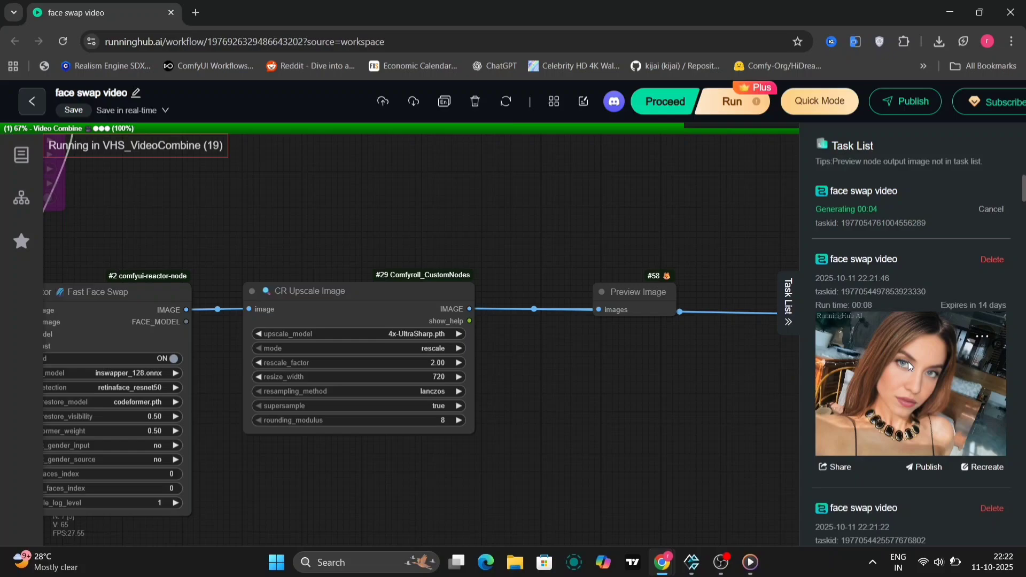
{"action": "scroll", "coordinate": [909, 362], "scroll_direction": "down", "scroll_amount": 1}
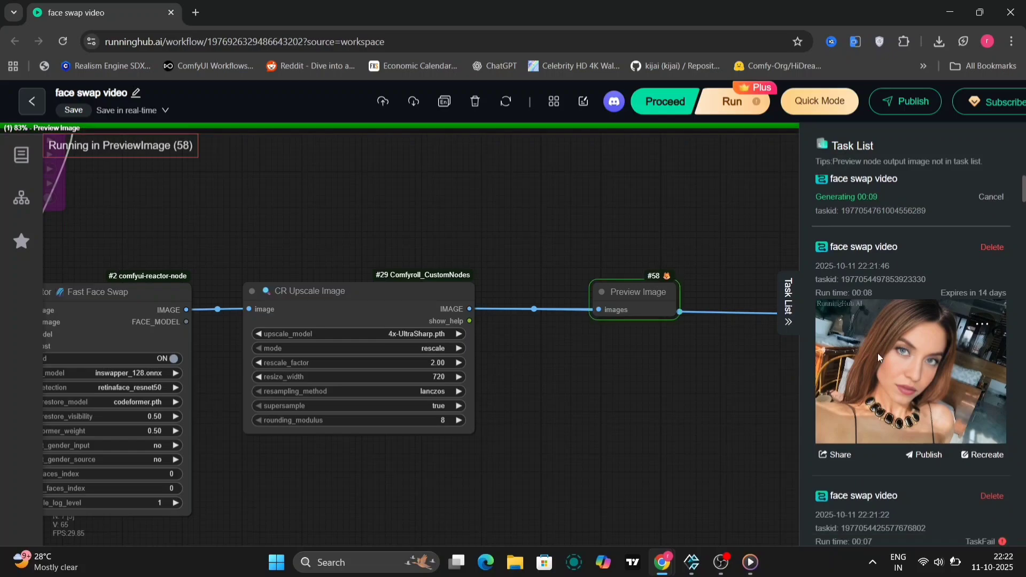
{"action": "scroll", "coordinate": [878, 356], "scroll_direction": "down", "scroll_amount": 3}
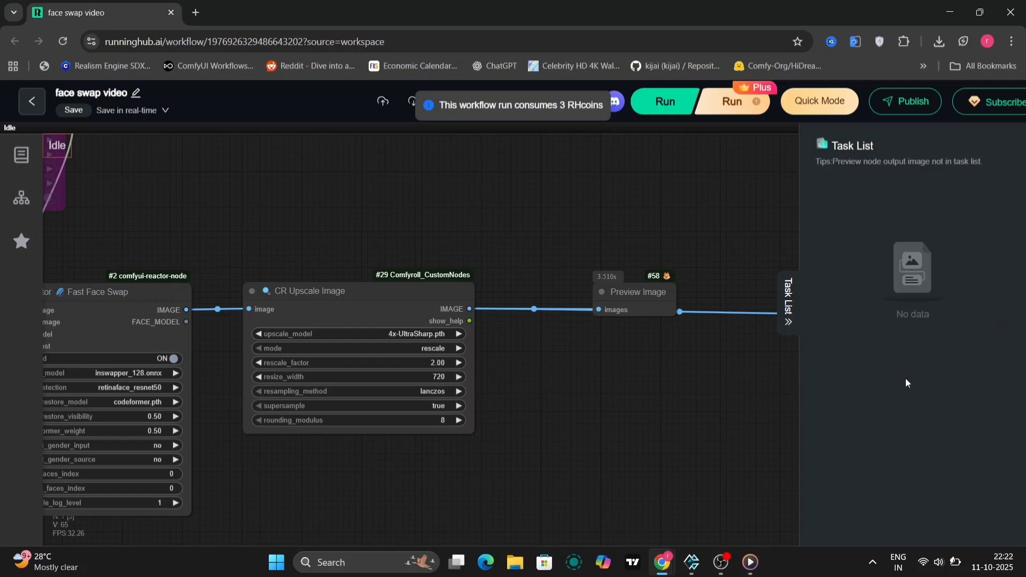
{"action": "scroll", "coordinate": [968, 450], "scroll_direction": "down", "scroll_amount": 3}
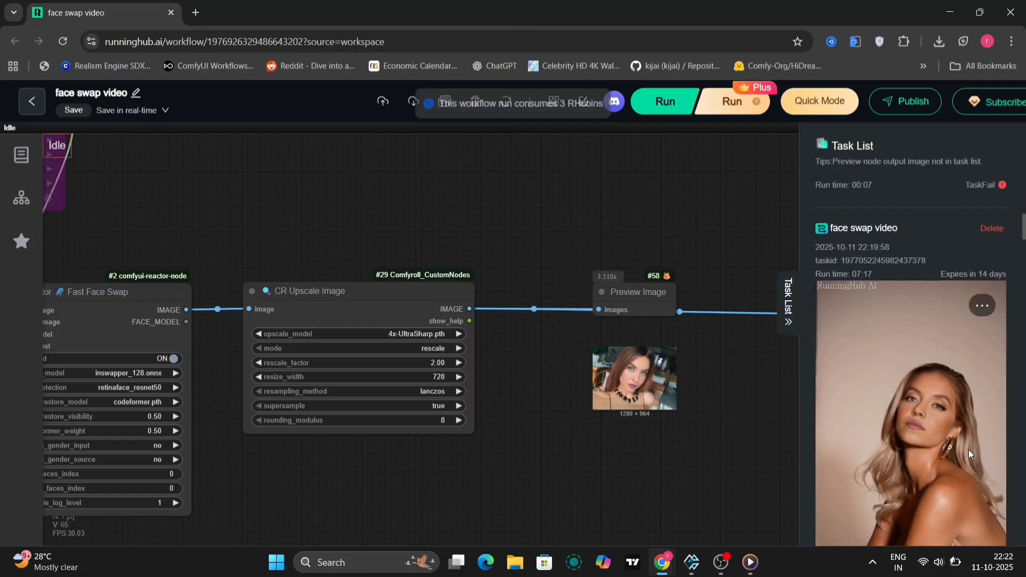
{"action": "scroll", "coordinate": [969, 450], "scroll_direction": "up", "scroll_amount": 1}
{"action": "left_click_drag", "start_coordinate": [874, 327], "coordinate": [849, 327]}
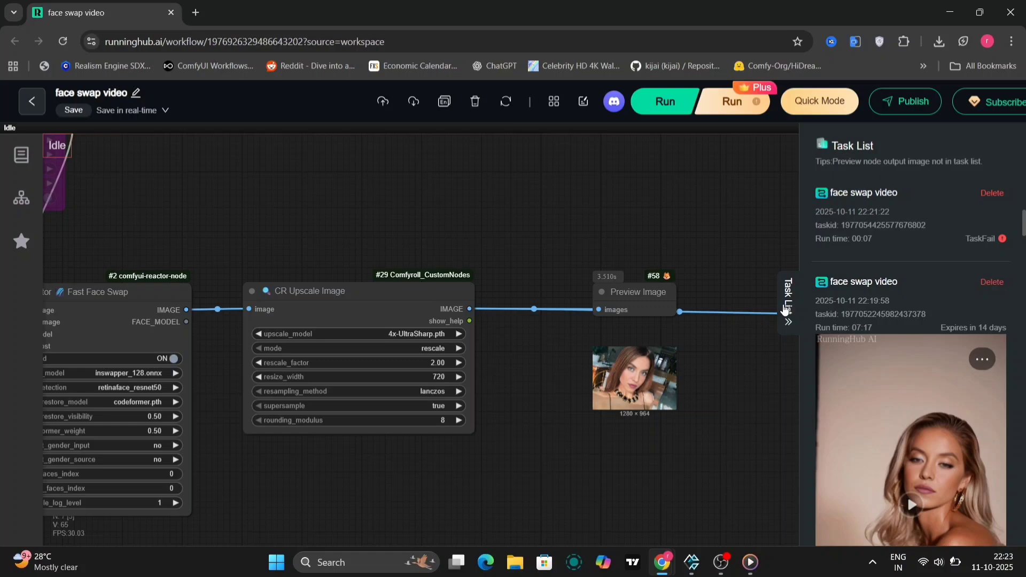
{"action": "left_click", "coordinate": [784, 310]}
Delete the Video Combine node and enlarge the Preview Image node so the swapped face fills it.
{"action": "left_click", "coordinate": [920, 293]}
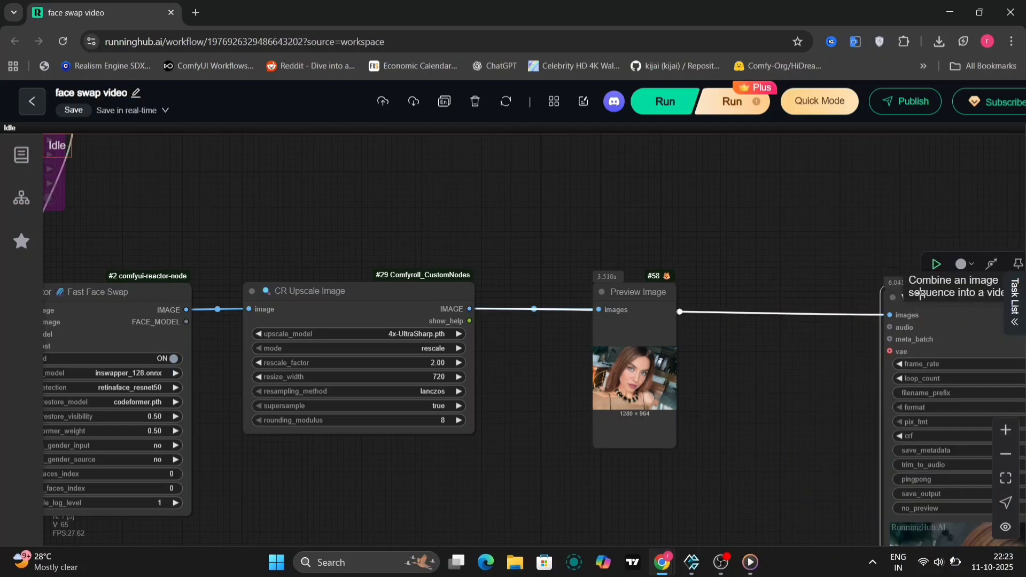
{"action": "key", "text": "Delete"}
{"action": "scroll", "coordinate": [745, 486], "scroll_direction": "down", "scroll_amount": 3}
{"action": "left_click_drag", "start_coordinate": [745, 486], "coordinate": [850, 532]}
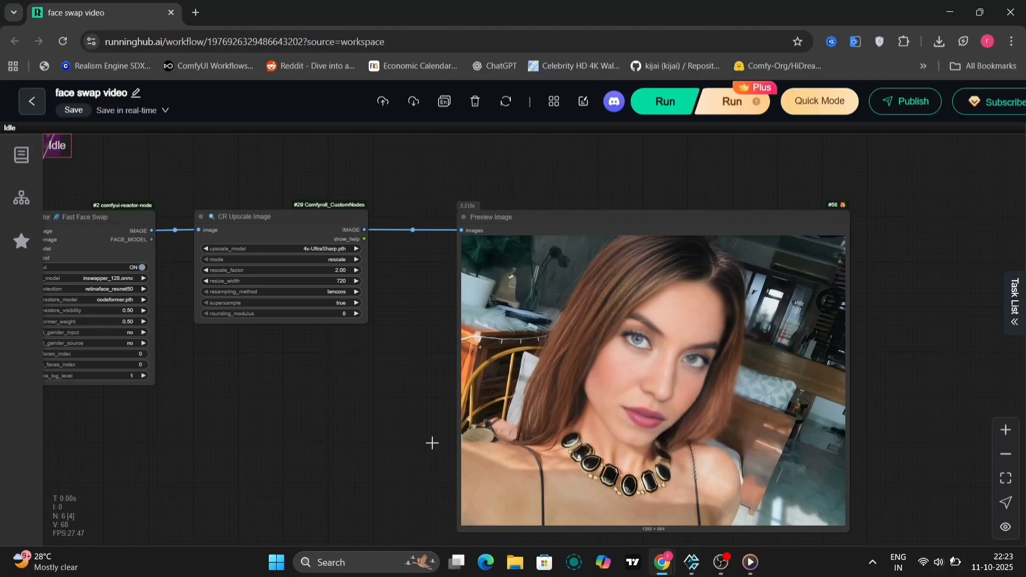
Set the ReActor node's face_restore_model to GFPGANv1.4.pth and run the workflow again.
{"action": "left_click_drag", "start_coordinate": [408, 438], "coordinate": [698, 438]}
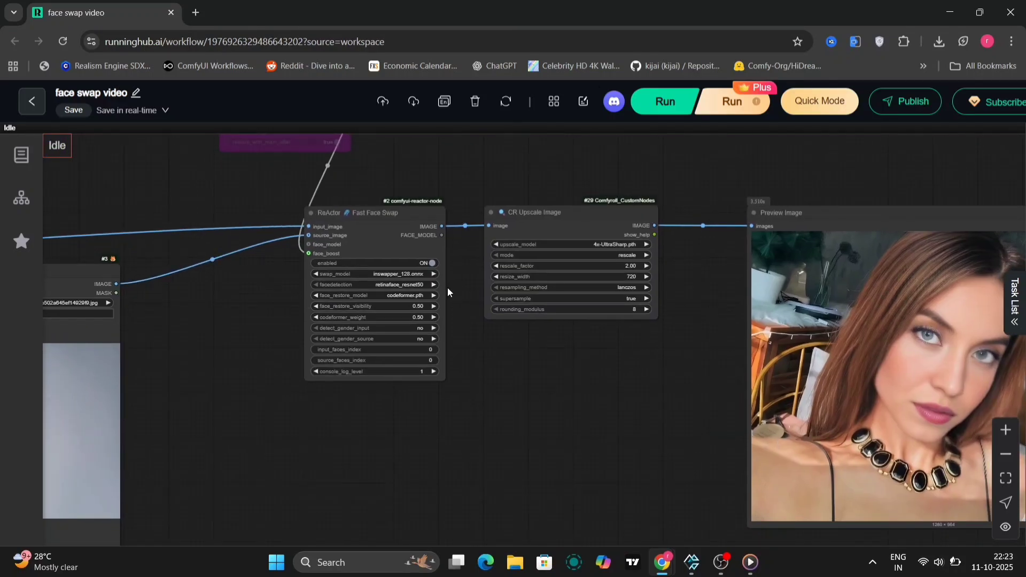
{"action": "scroll", "coordinate": [448, 292], "scroll_direction": "up", "scroll_amount": 4}
{"action": "left_click", "coordinate": [399, 300]}
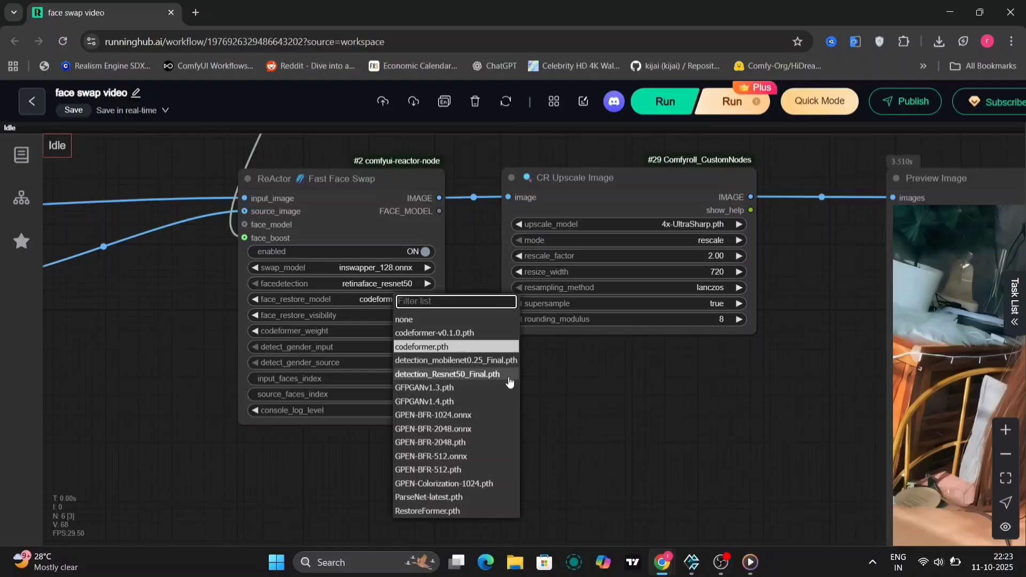
{"action": "left_click", "coordinate": [476, 401]}
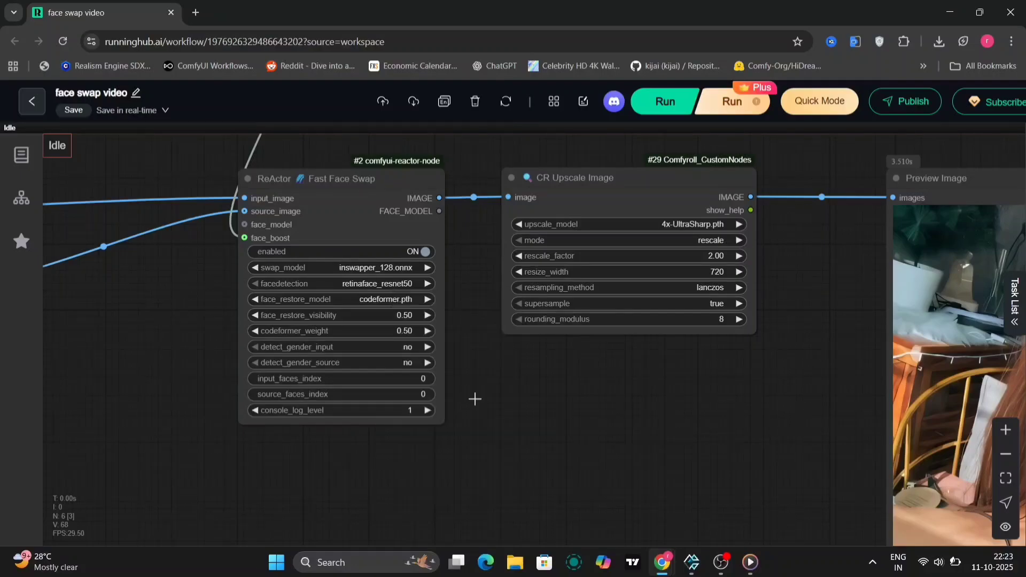
{"action": "left_click", "coordinate": [668, 103]}
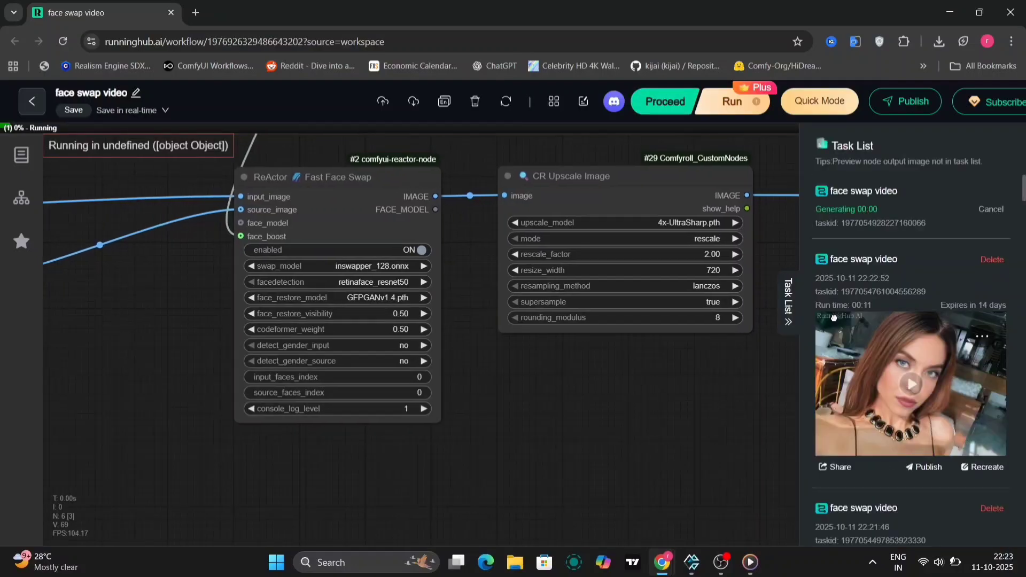
Close the task list and inspect the rerun's face swap result in the Preview Image node.
{"action": "left_click", "coordinate": [796, 309]}
{"action": "left_click_drag", "start_coordinate": [803, 342], "coordinate": [222, 257]}
{"action": "scroll", "coordinate": [220, 255], "scroll_direction": "down", "scroll_amount": 3}
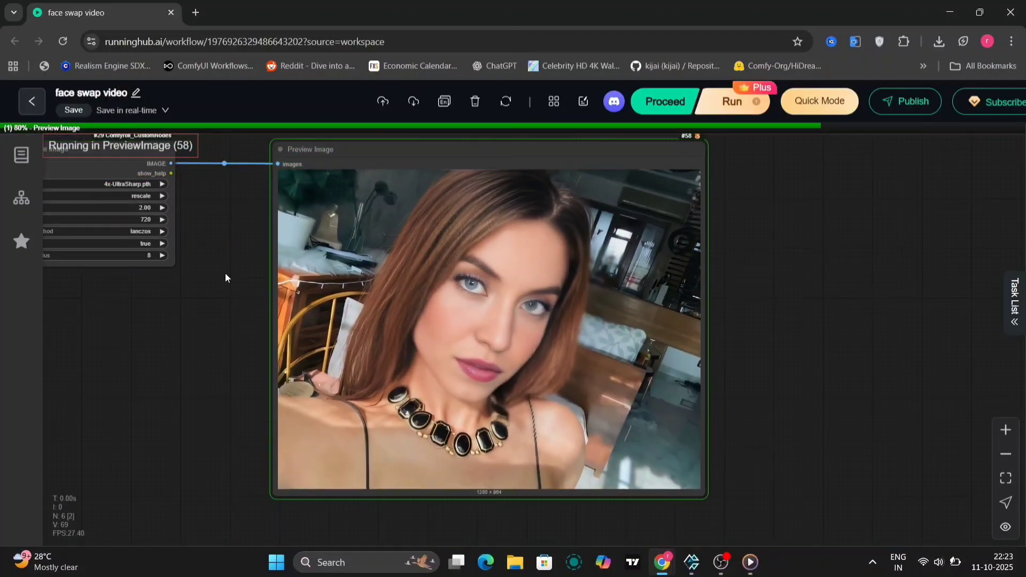
{"action": "left_click_drag", "start_coordinate": [226, 274], "coordinate": [227, 286]}
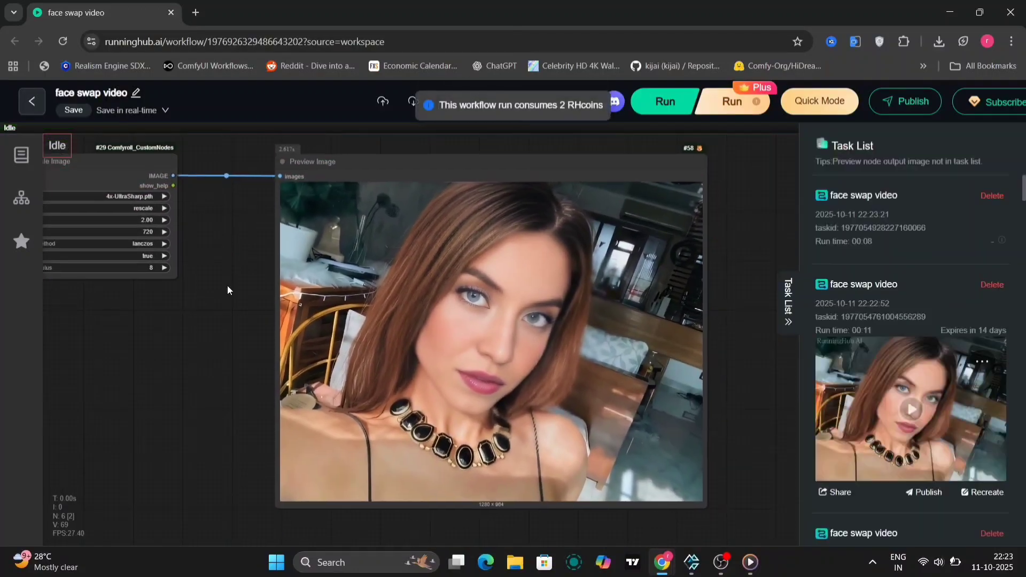
{"action": "left_click", "coordinate": [787, 312]}
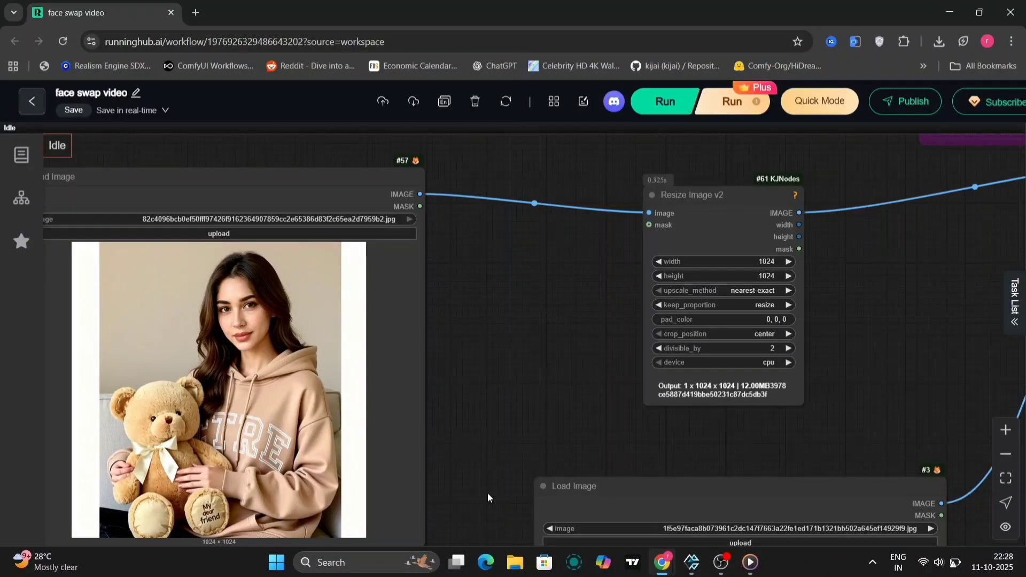
{"action": "left_click_drag", "start_coordinate": [487, 492], "coordinate": [471, 454]}
{"action": "left_click_drag", "start_coordinate": [894, 406], "coordinate": [575, 396]}
Inspect the swapped face of the woman holding the teddy bear in the Preview Image node.
{"action": "left_click_drag", "start_coordinate": [806, 435], "coordinate": [316, 281]}
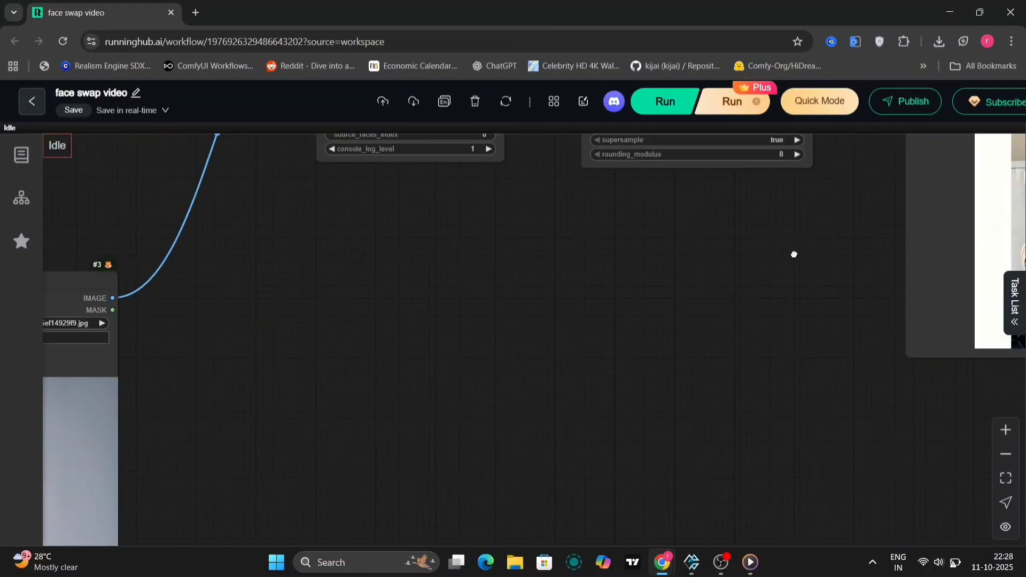
{"action": "left_click_drag", "start_coordinate": [792, 252], "coordinate": [256, 418]}
{"action": "left_click_drag", "start_coordinate": [335, 291], "coordinate": [174, 371]}
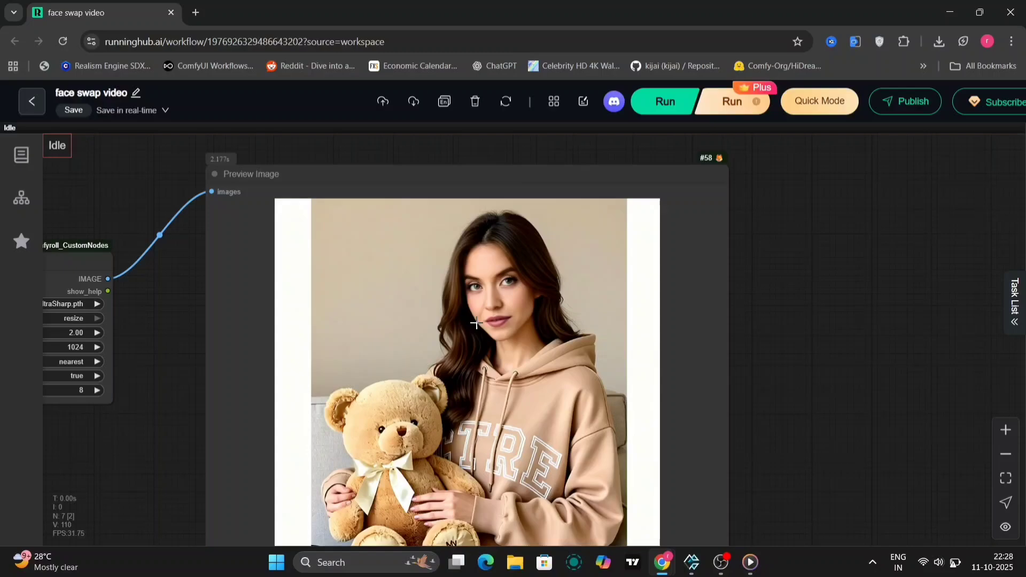
{"action": "scroll", "coordinate": [482, 320], "scroll_direction": "up", "scroll_amount": 7}
{"action": "scroll", "coordinate": [482, 321], "scroll_direction": "down", "scroll_amount": 4}
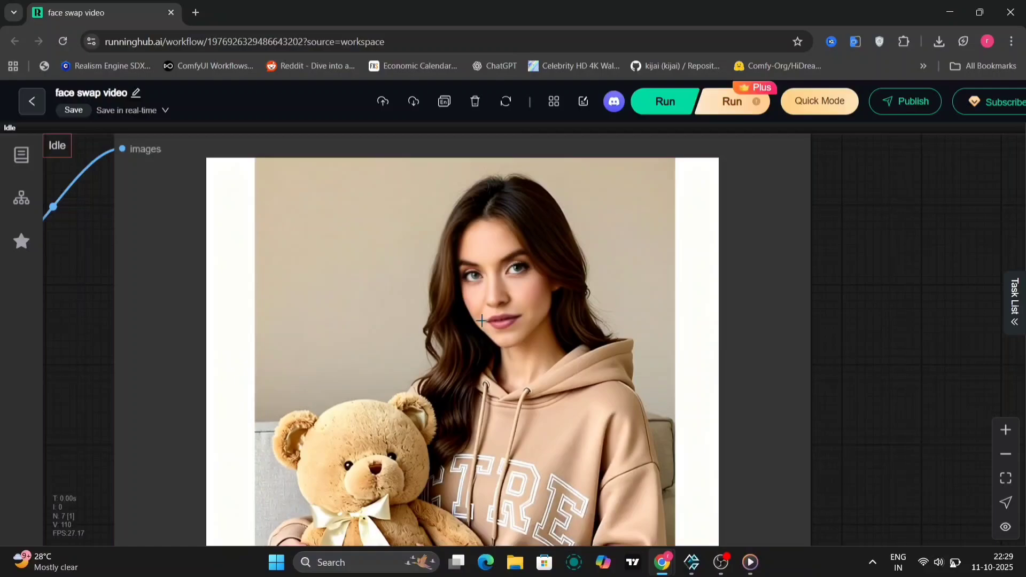
{"action": "scroll", "coordinate": [482, 321], "scroll_direction": "down", "scroll_amount": 3}
{"action": "scroll", "coordinate": [840, 387], "scroll_direction": "down", "scroll_amount": 2}
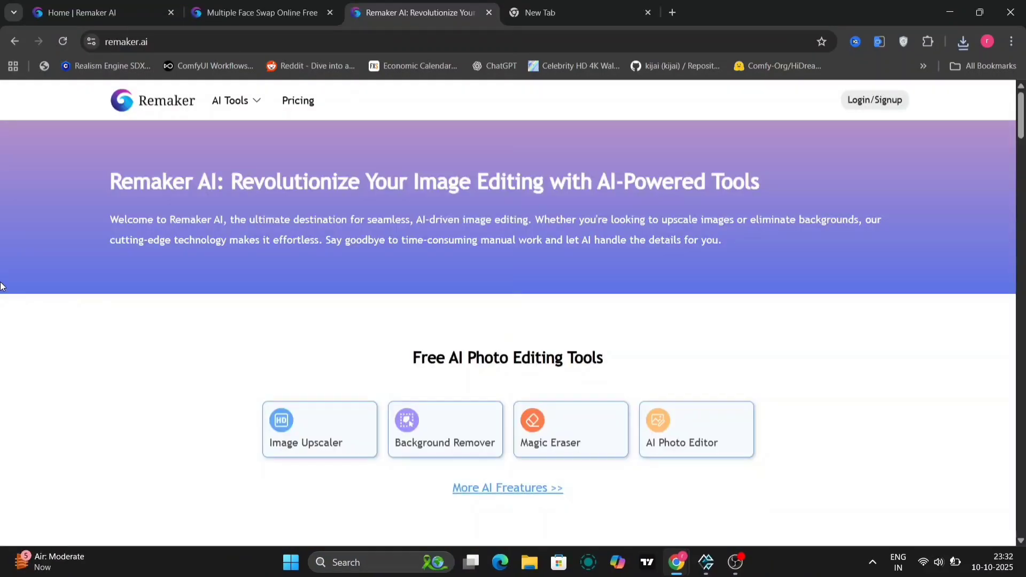
Check the AI tools on the Remaker site and view the hot air balloon portrait in the photo viewer.
{"action": "left_click", "coordinate": [251, 110]}
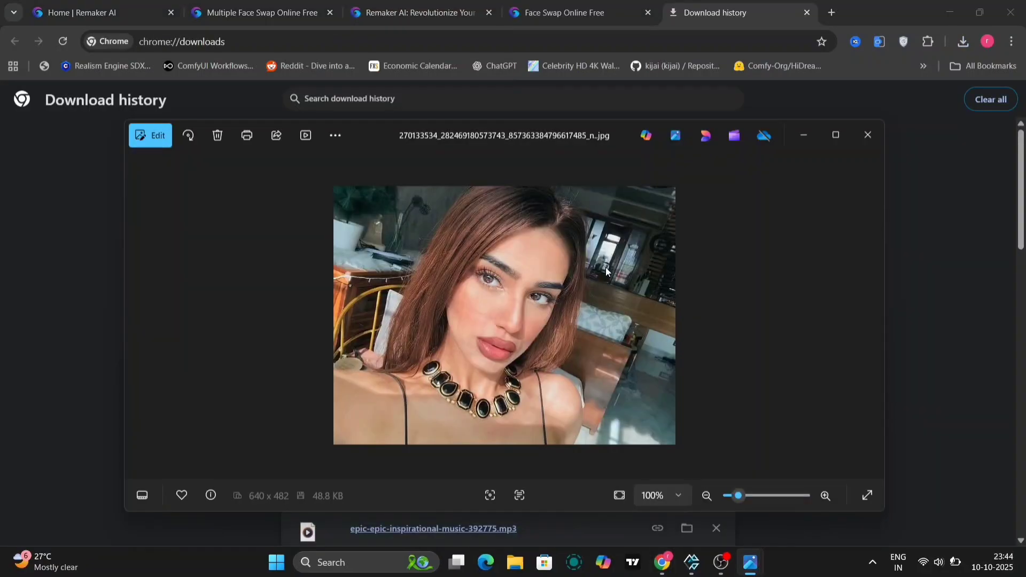
{"action": "left_click", "coordinate": [720, 572]}
{"action": "left_click", "coordinate": [720, 572]}
{"action": "mouse_move", "coordinate": [676, 561]}
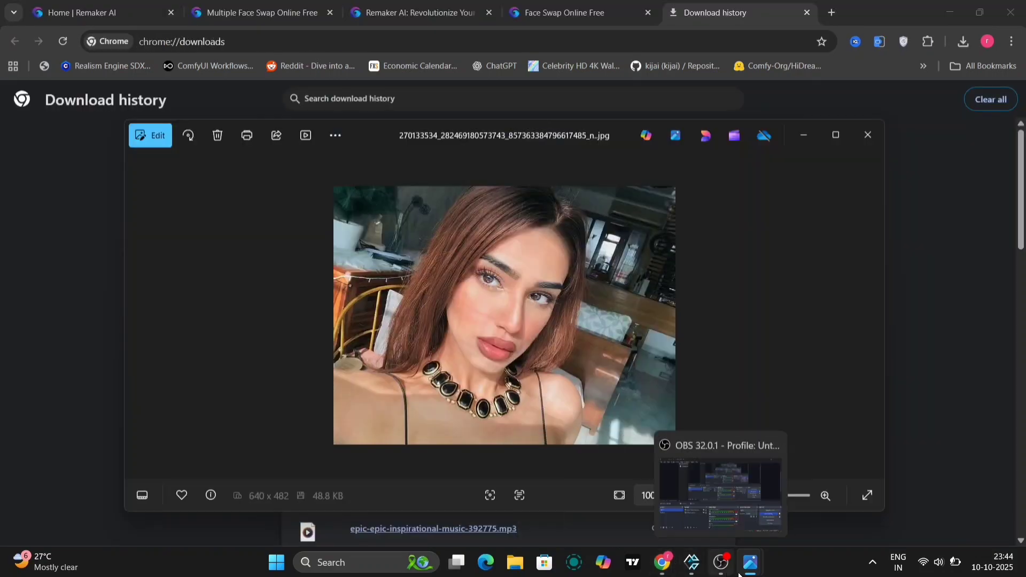
{"action": "mouse_move", "coordinate": [748, 573]}
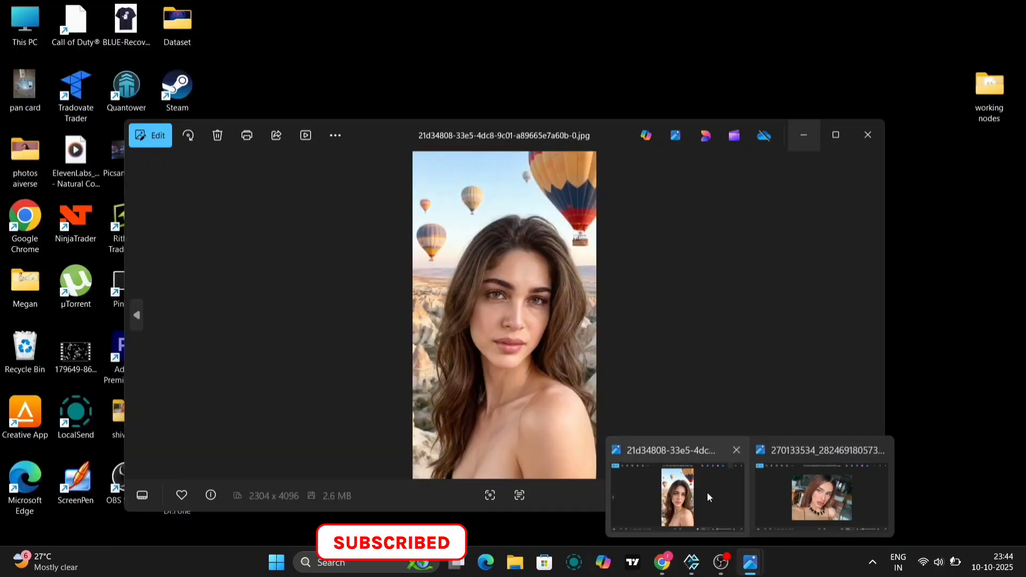
{"action": "left_click", "coordinate": [708, 492]}
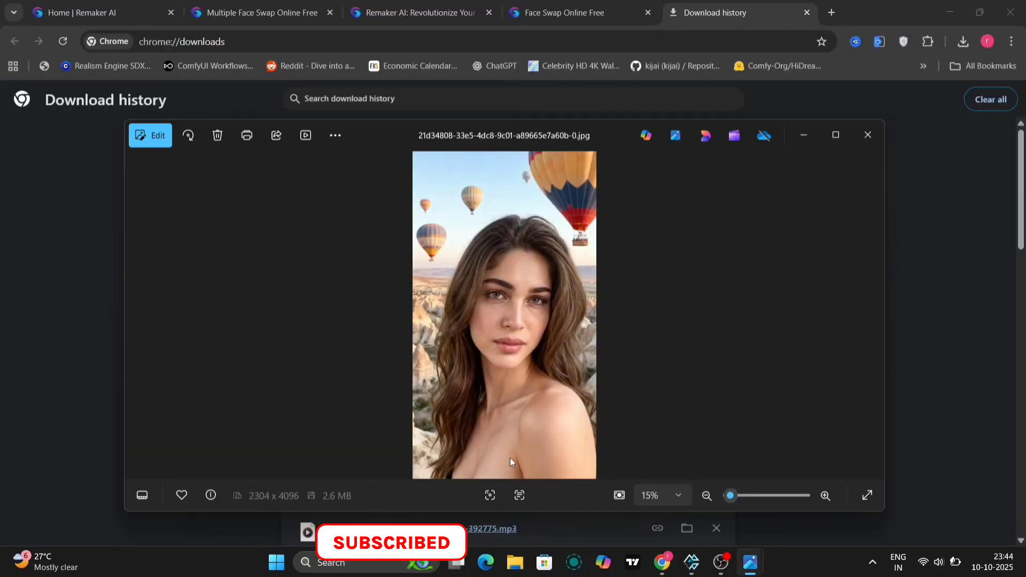
Return to Remaker's Face Swap Online page and download the swapped selfie image.
{"action": "left_click", "coordinate": [570, 12]}
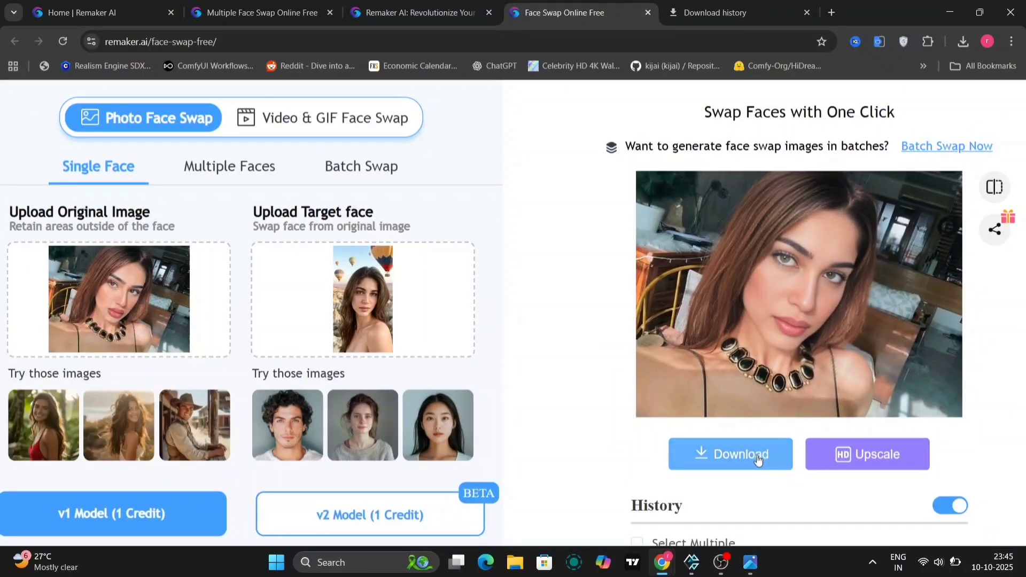
{"action": "left_click", "coordinate": [758, 460]}
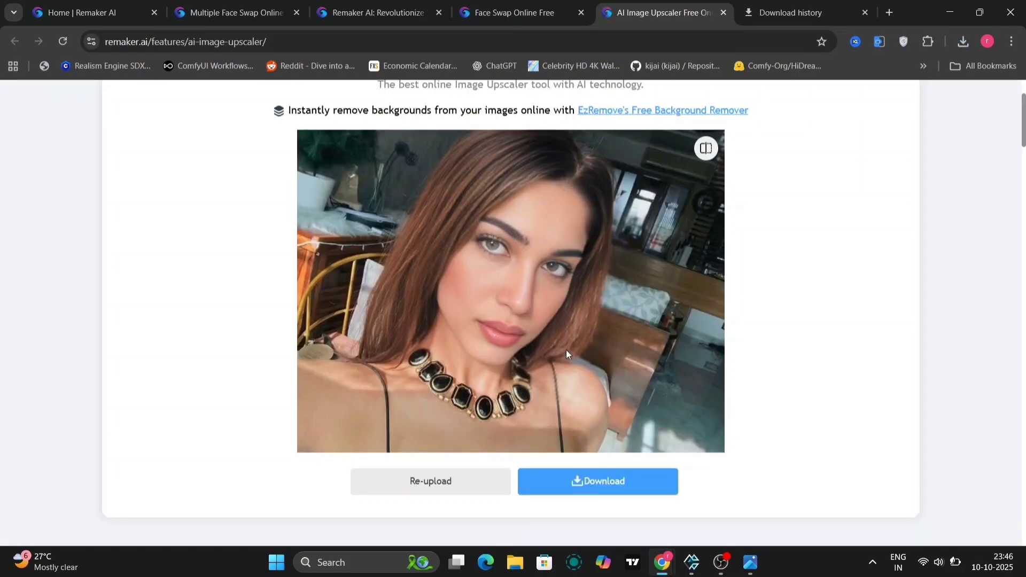
Review the upscaled face swap on the AI Image Upscaler page, from its heading down to the download option.
{"action": "scroll", "coordinate": [566, 350], "scroll_direction": "up", "scroll_amount": 2}
{"action": "left_click_drag", "start_coordinate": [419, 182], "coordinate": [598, 162]}
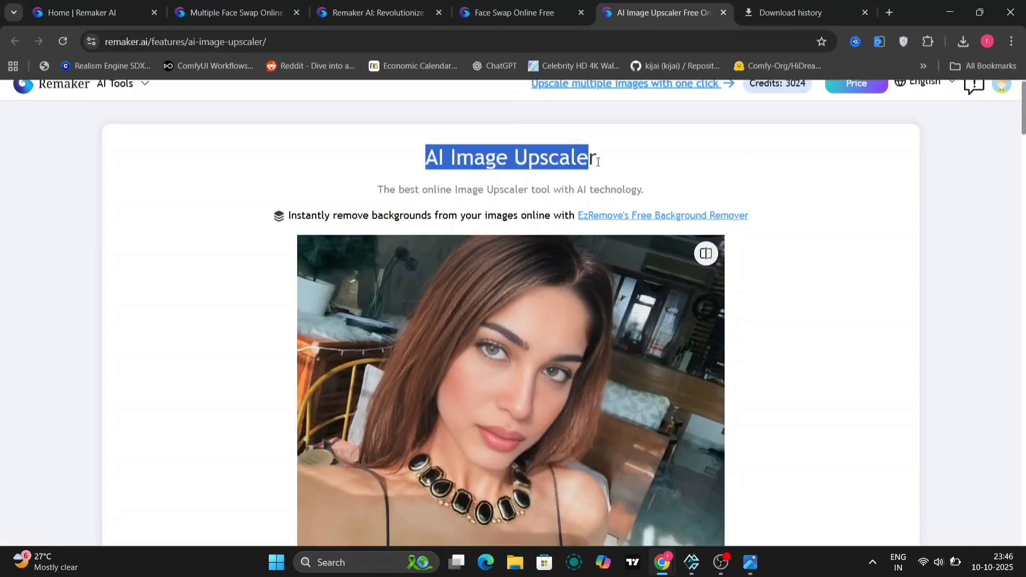
{"action": "left_click", "coordinate": [639, 160]}
{"action": "scroll", "coordinate": [565, 293], "scroll_direction": "down", "scroll_amount": 5}
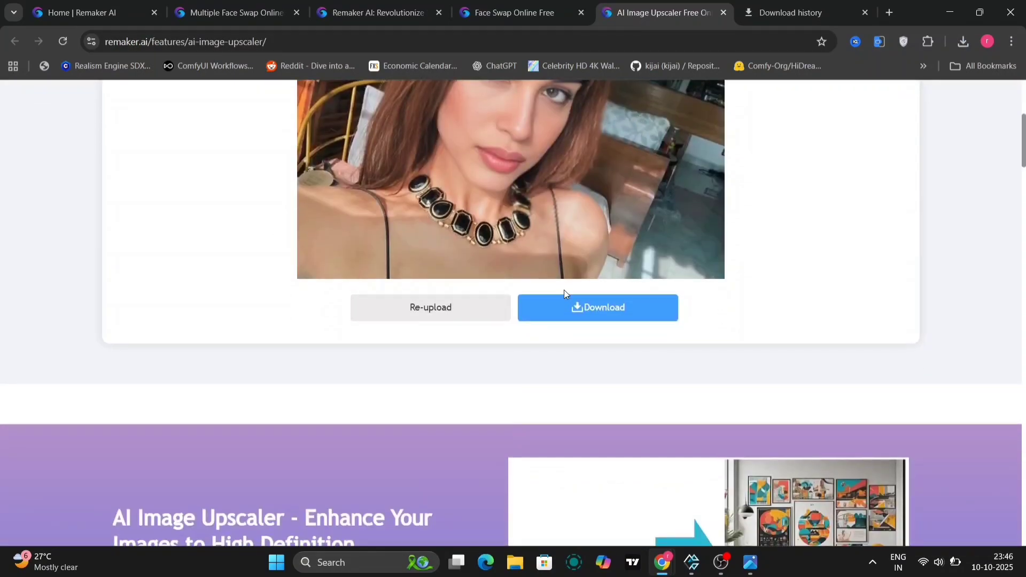
{"action": "right_click", "coordinate": [588, 313]}
{"action": "key", "text": "Escape"}
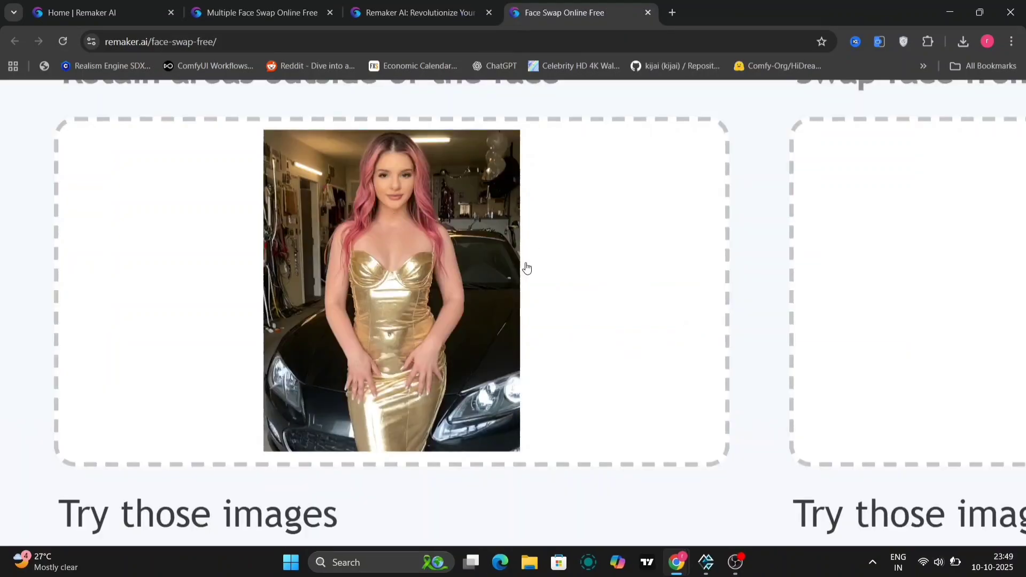
Compare the balloon portrait used as target face with the swapped image of the woman in the gold dress.
{"action": "scroll", "coordinate": [364, 279], "scroll_direction": "right", "scroll_amount": 6}
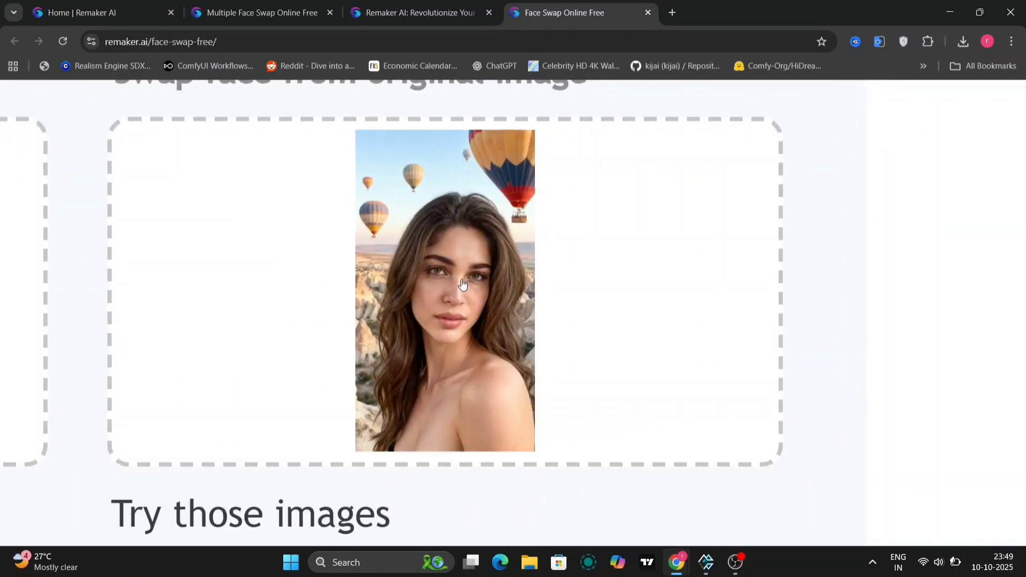
{"action": "scroll", "coordinate": [751, 354], "scroll_direction": "right", "scroll_amount": 8}
{"action": "scroll", "coordinate": [752, 354], "scroll_direction": "down", "scroll_amount": 4}
{"action": "scroll", "coordinate": [752, 353], "scroll_direction": "up", "scroll_amount": 3}
{"action": "scroll", "coordinate": [751, 354], "scroll_direction": "down", "scroll_amount": 1}
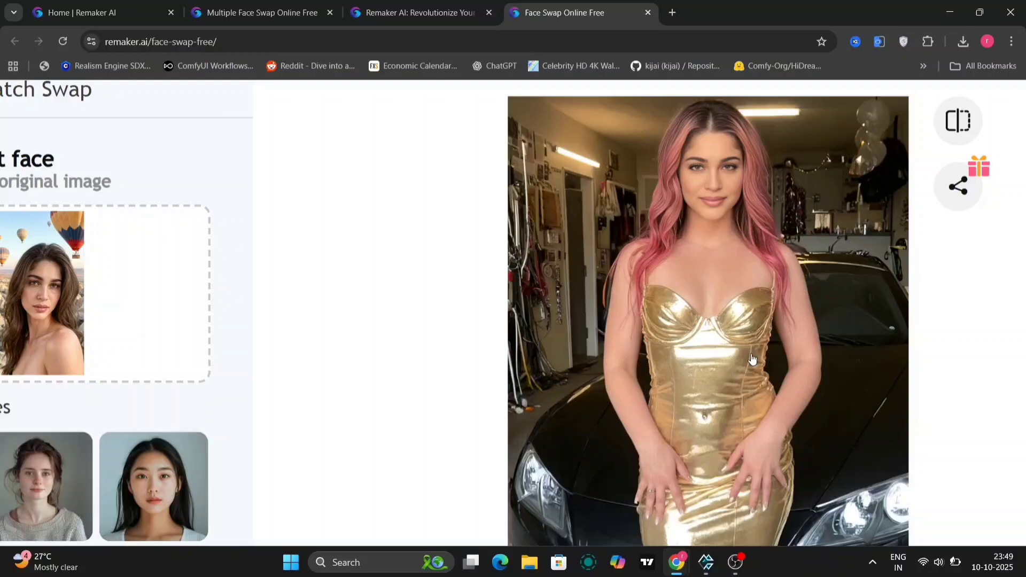
{"action": "scroll", "coordinate": [783, 355], "scroll_direction": "down", "scroll_amount": 5}
Open Multi Face Swap and examine the two-person result alongside the original group photo and its face pairs.
{"action": "left_click", "coordinate": [115, 208]}
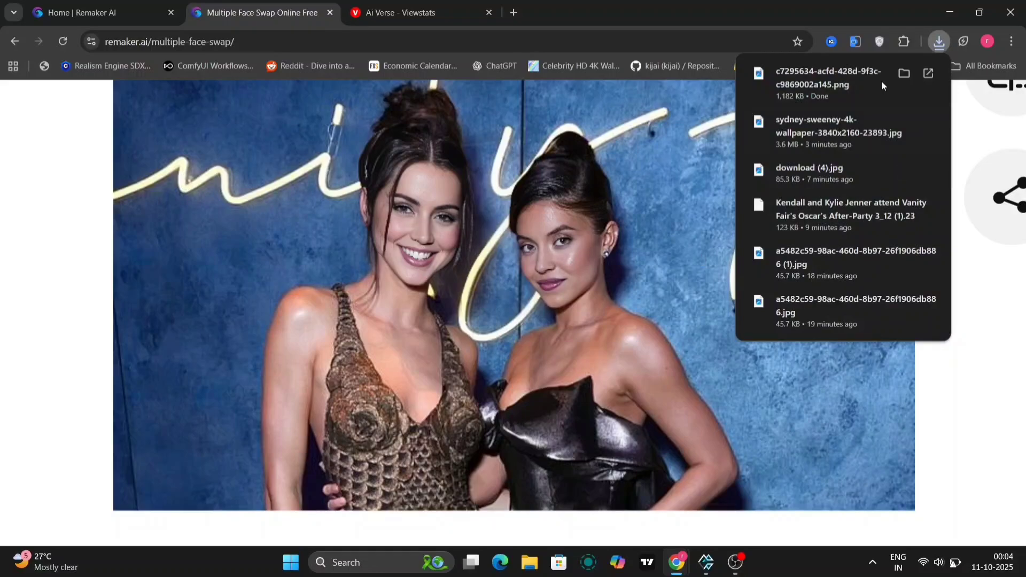
{"action": "left_click", "coordinate": [963, 133]}
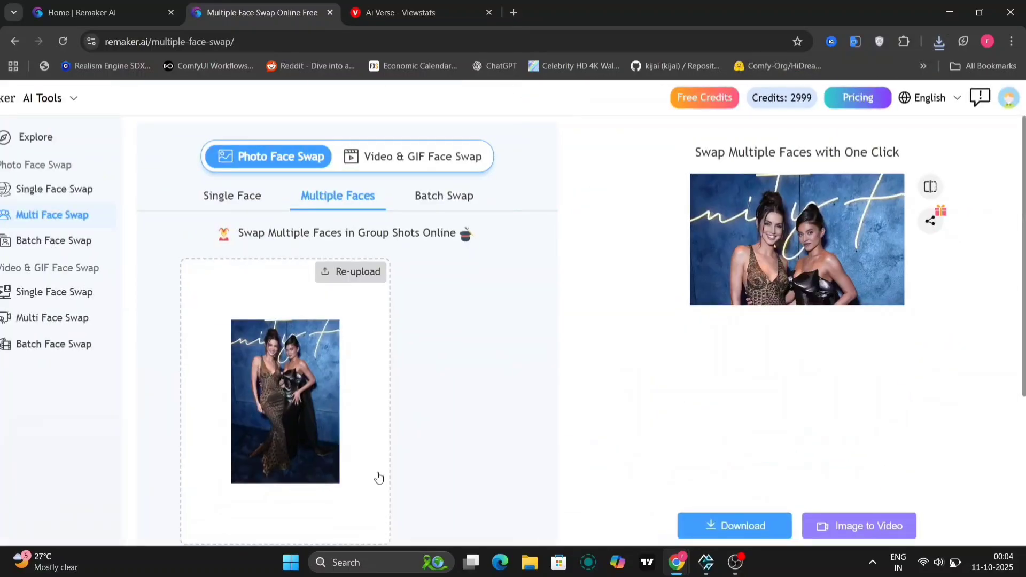
{"action": "scroll", "coordinate": [379, 478], "scroll_direction": "down", "scroll_amount": 5}
{"action": "left_click", "coordinate": [346, 419]}
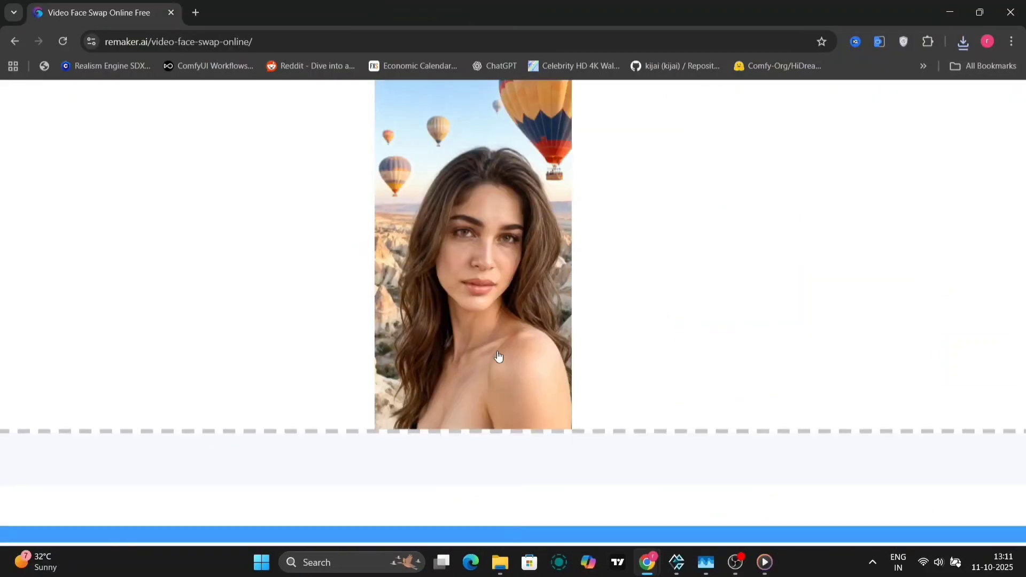
{"action": "scroll", "coordinate": [498, 357], "scroll_direction": "down", "scroll_amount": 8}
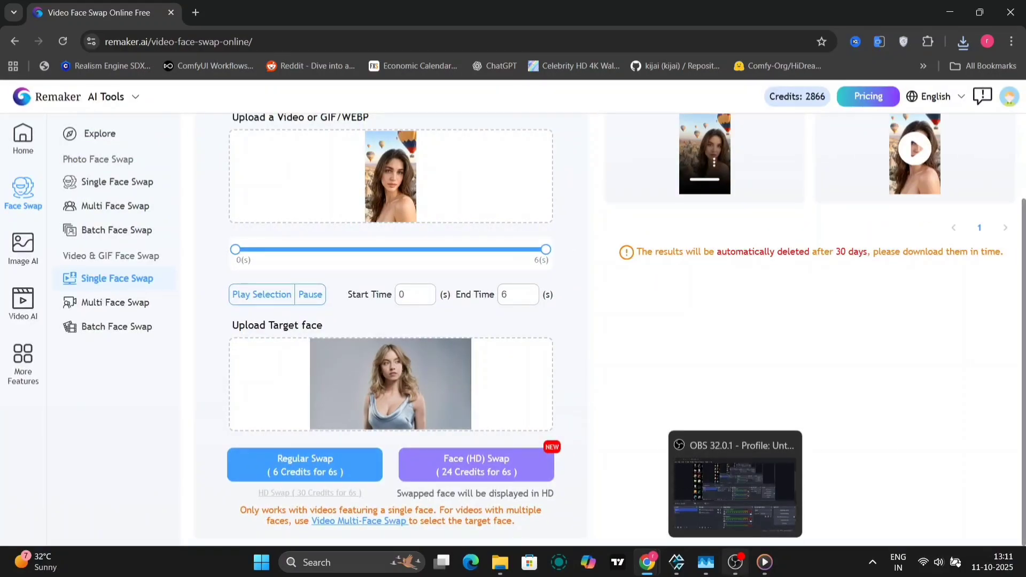
Switch to Media Player and play the face-swapped balloon video.
{"action": "mouse_move", "coordinate": [765, 562]}
{"action": "left_click", "coordinate": [753, 467]}
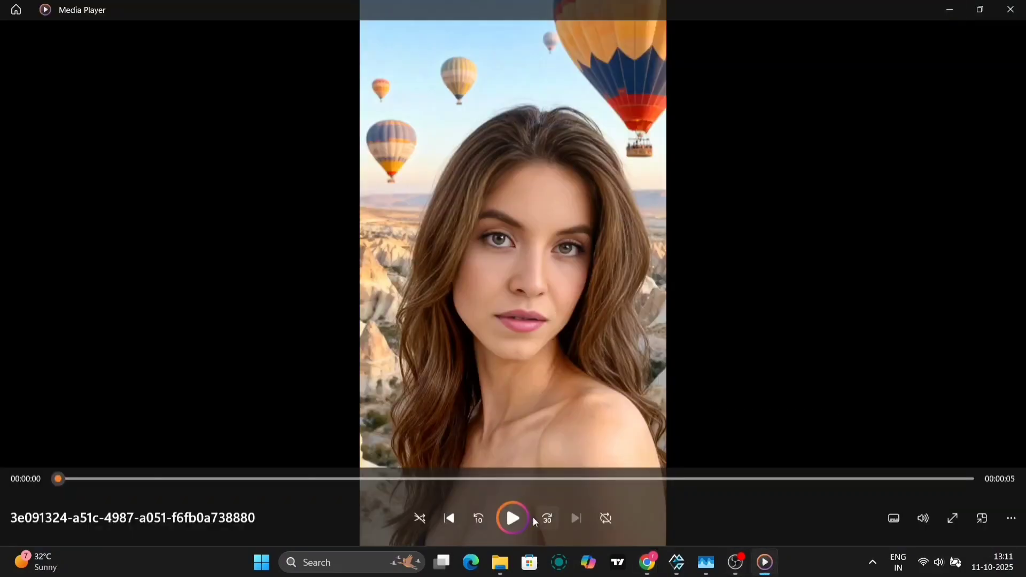
{"action": "left_click", "coordinate": [514, 519]}
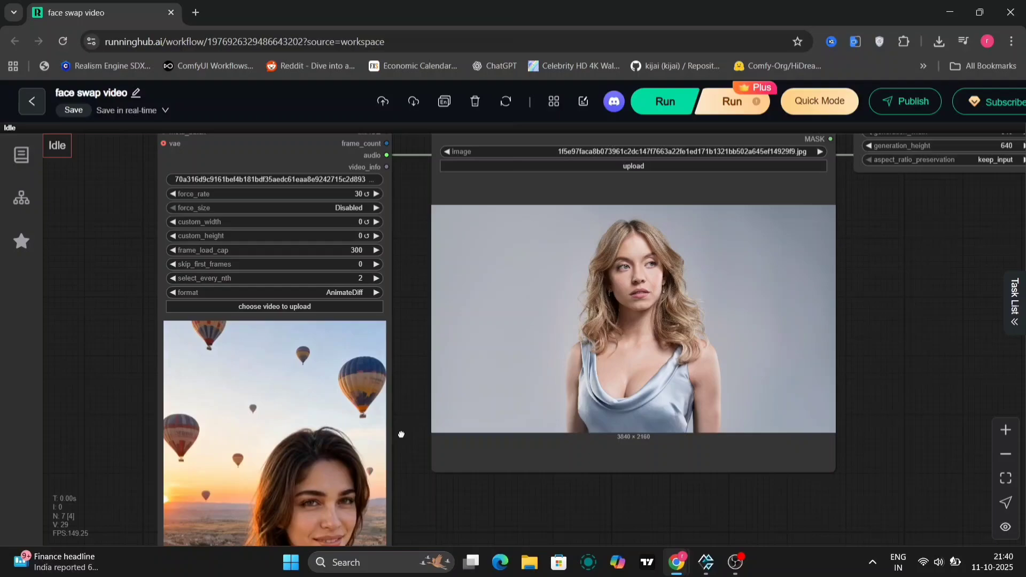
Examine the uploaded balloon video, the source face image and the overall node layout of the video face swap workflow.
{"action": "left_click_drag", "start_coordinate": [401, 434], "coordinate": [452, 230]}
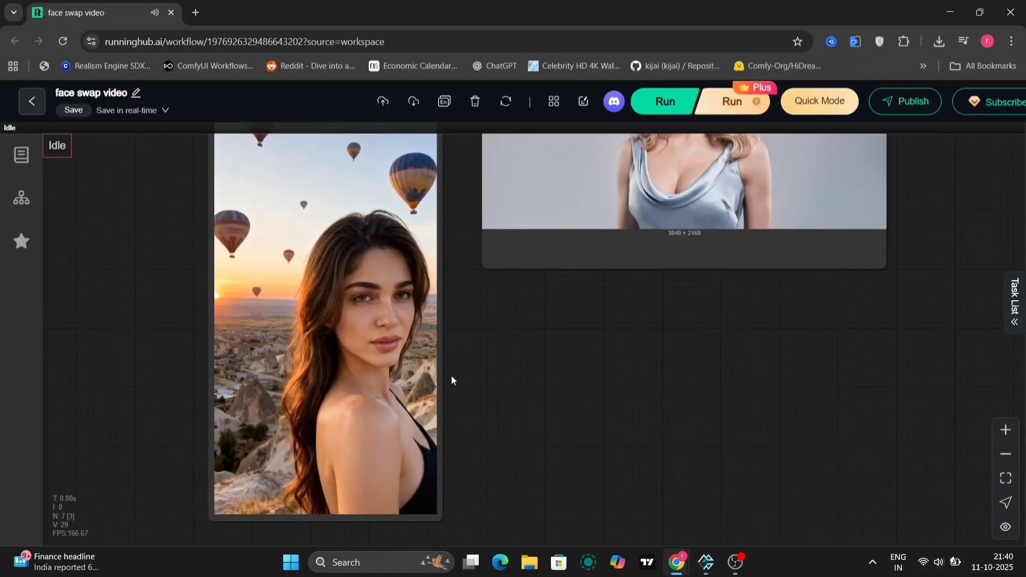
{"action": "scroll", "coordinate": [451, 380], "scroll_direction": "down", "scroll_amount": 5}
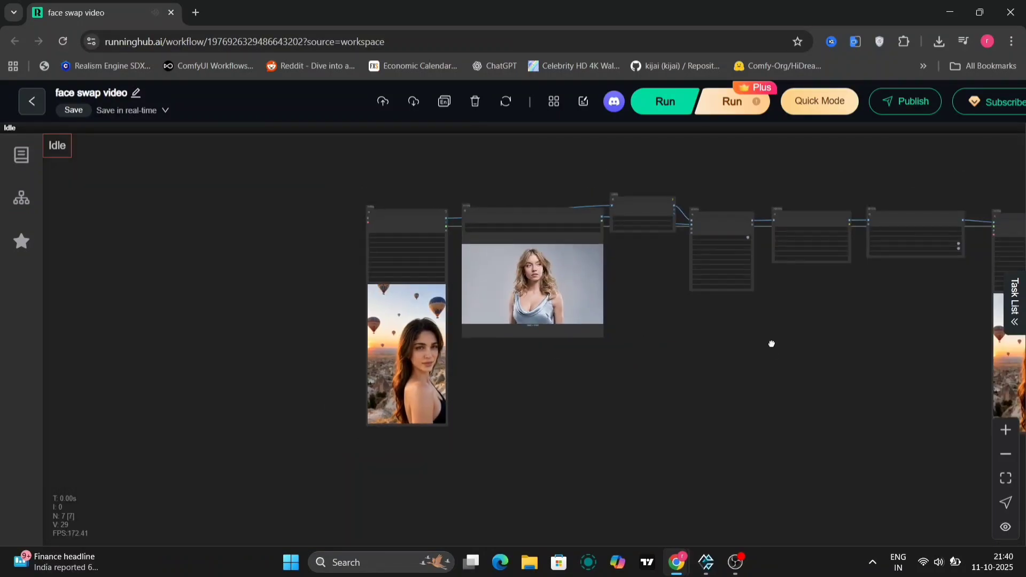
{"action": "left_click_drag", "start_coordinate": [772, 344], "coordinate": [567, 407]}
{"action": "scroll", "coordinate": [300, 231], "scroll_direction": "up", "scroll_amount": 5}
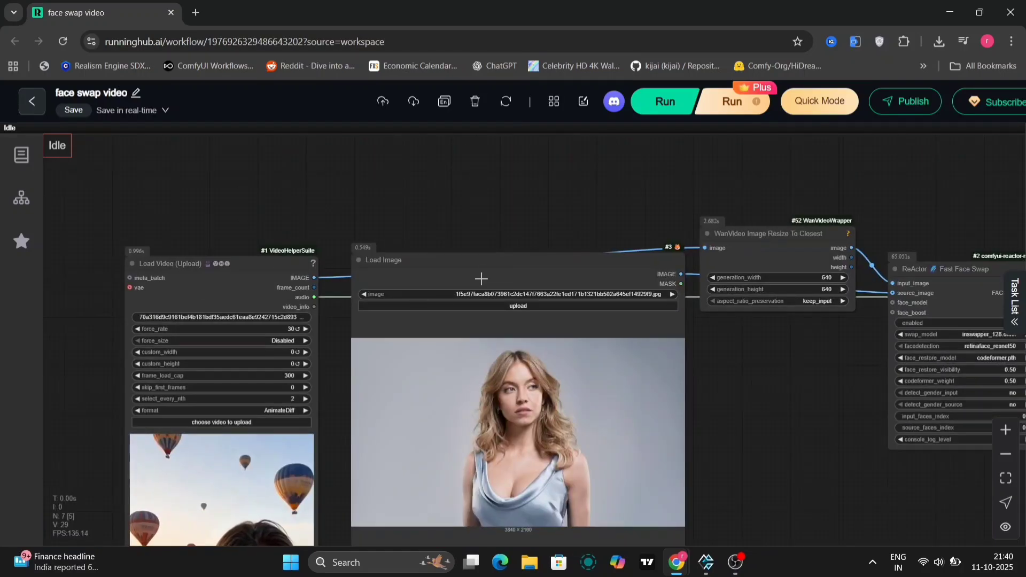
Move the Load Image node downward, clear of the link running from Load Video to WanVideo Image Resize To Closest.
{"action": "left_click_drag", "start_coordinate": [481, 279], "coordinate": [482, 344]}
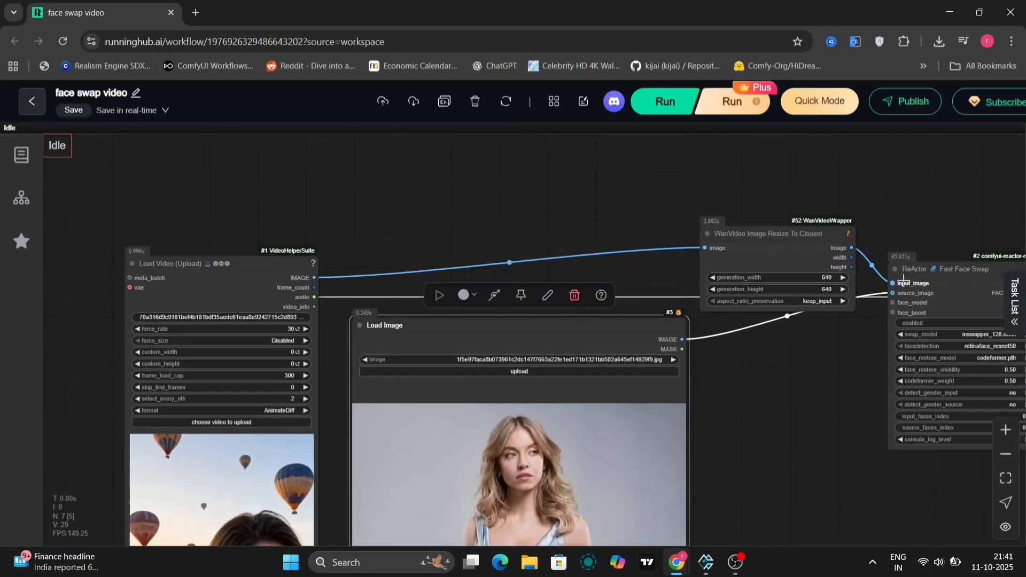
{"action": "left_click_drag", "start_coordinate": [859, 363], "coordinate": [609, 344]}
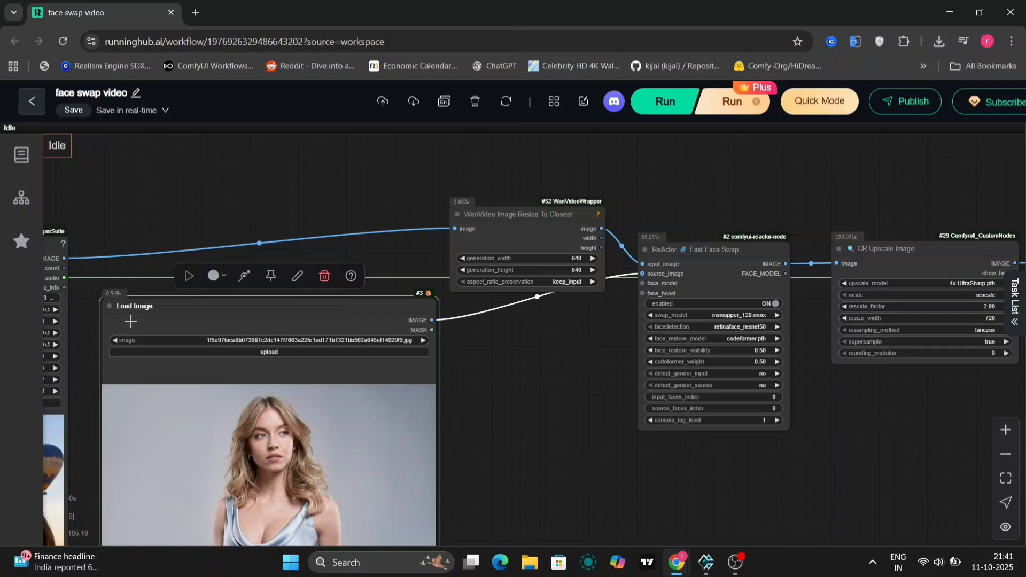
{"action": "left_click_drag", "start_coordinate": [213, 319], "coordinate": [216, 324]}
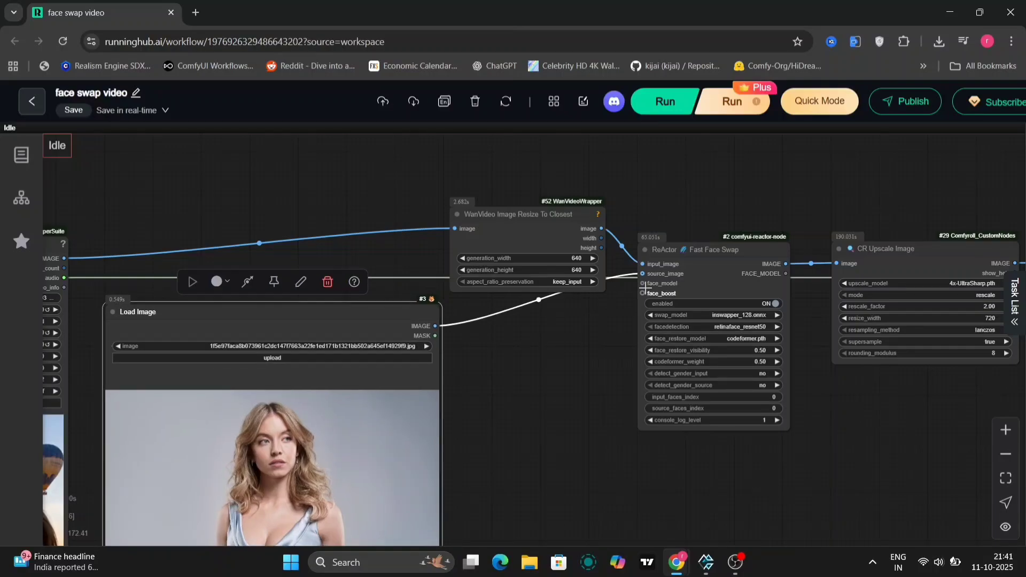
Follow the workflow from ReActor Fast Face Swap through CR Upscale Image and RIFE VFI to the Video Combine output.
{"action": "left_click_drag", "start_coordinate": [576, 373], "coordinate": [308, 421]}
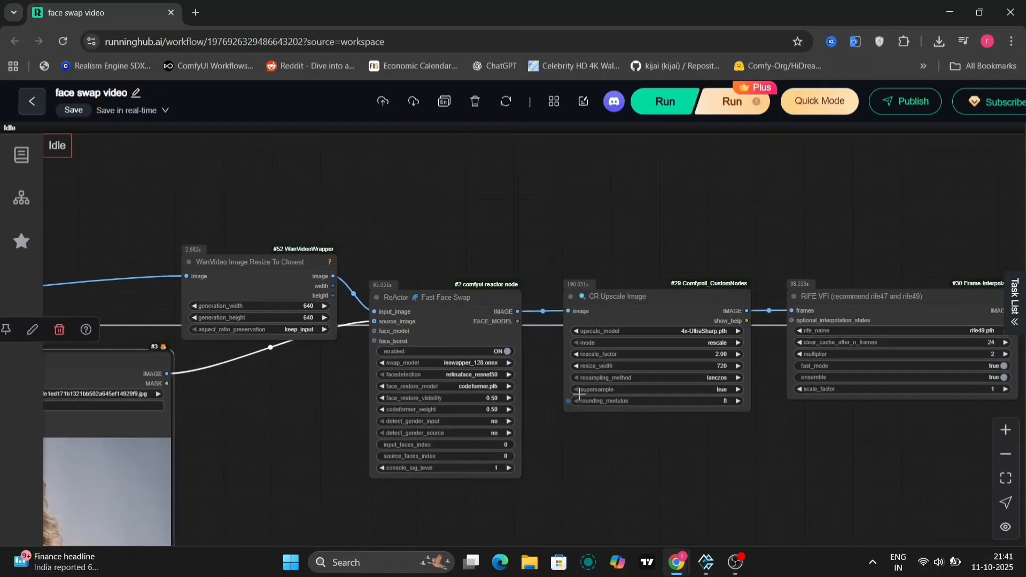
{"action": "left_click_drag", "start_coordinate": [653, 248], "coordinate": [538, 197]}
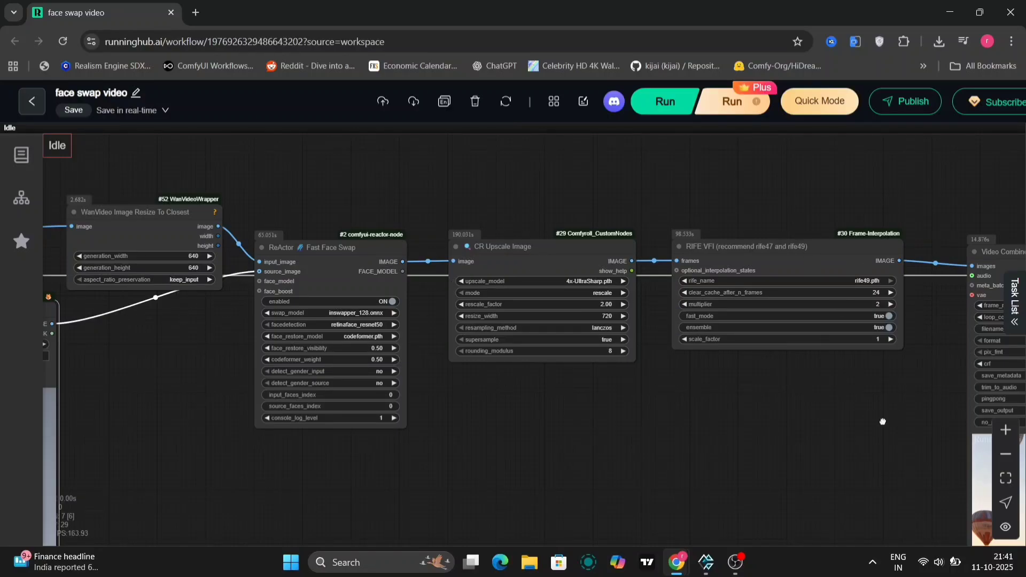
{"action": "left_click_drag", "start_coordinate": [883, 422], "coordinate": [307, 159]}
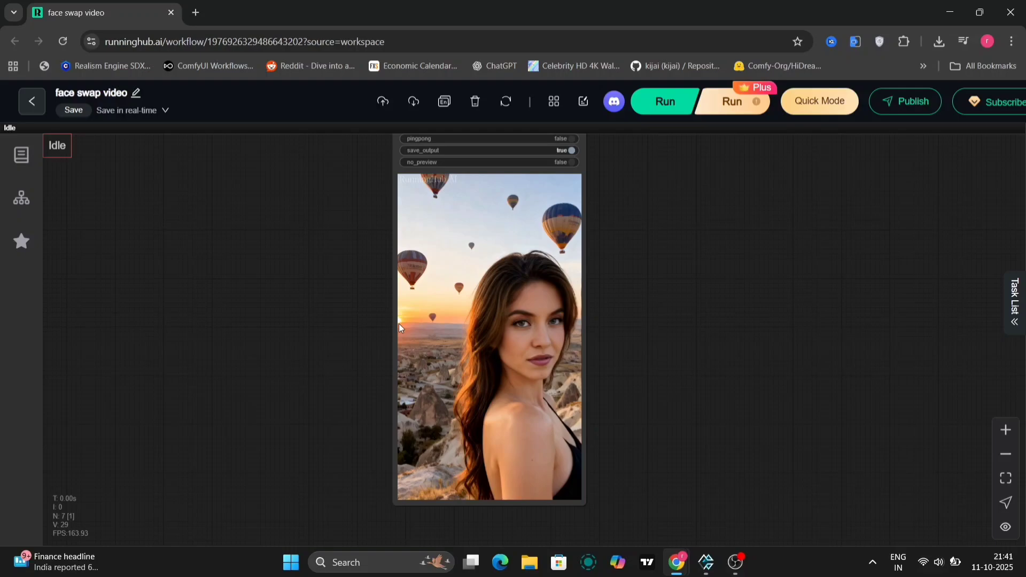
Inspect the swapped face in the balloon video produced by the Video Combine node up close.
{"action": "scroll", "coordinate": [587, 333], "scroll_direction": "up", "scroll_amount": 5}
{"action": "scroll", "coordinate": [660, 369], "scroll_direction": "down", "scroll_amount": 5}
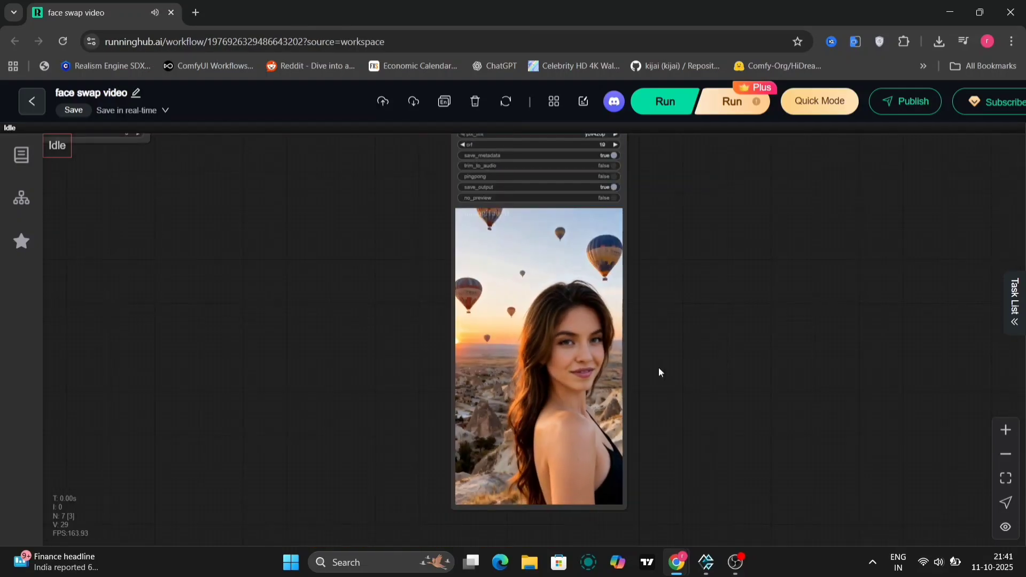
{"action": "scroll", "coordinate": [659, 368], "scroll_direction": "up", "scroll_amount": 5}
{"action": "left_click_drag", "start_coordinate": [669, 400], "coordinate": [695, 316]}
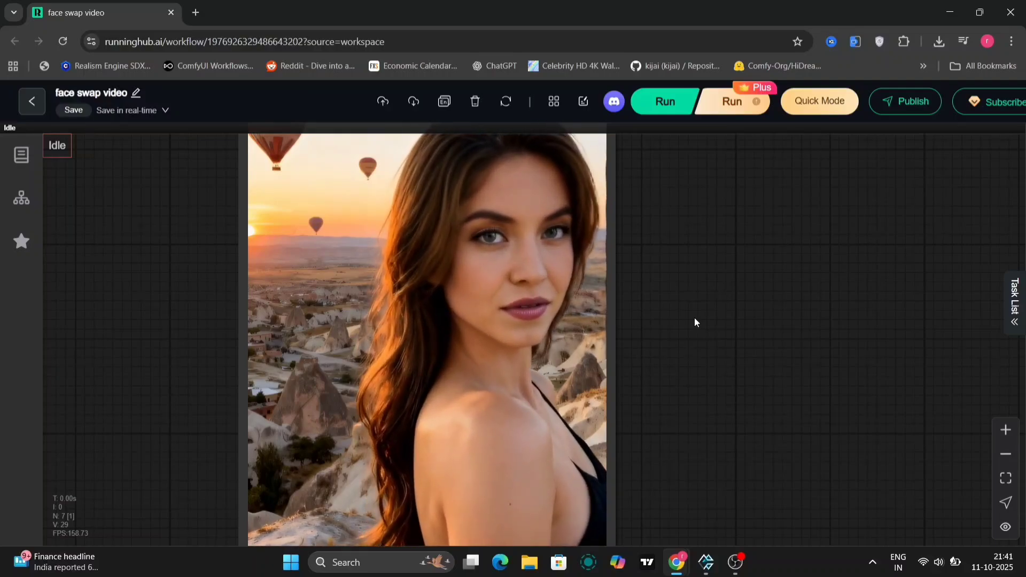
Compare the original balloon video and the source portrait's face with the face-swapped output video.
{"action": "scroll", "coordinate": [694, 318], "scroll_direction": "down", "scroll_amount": 5}
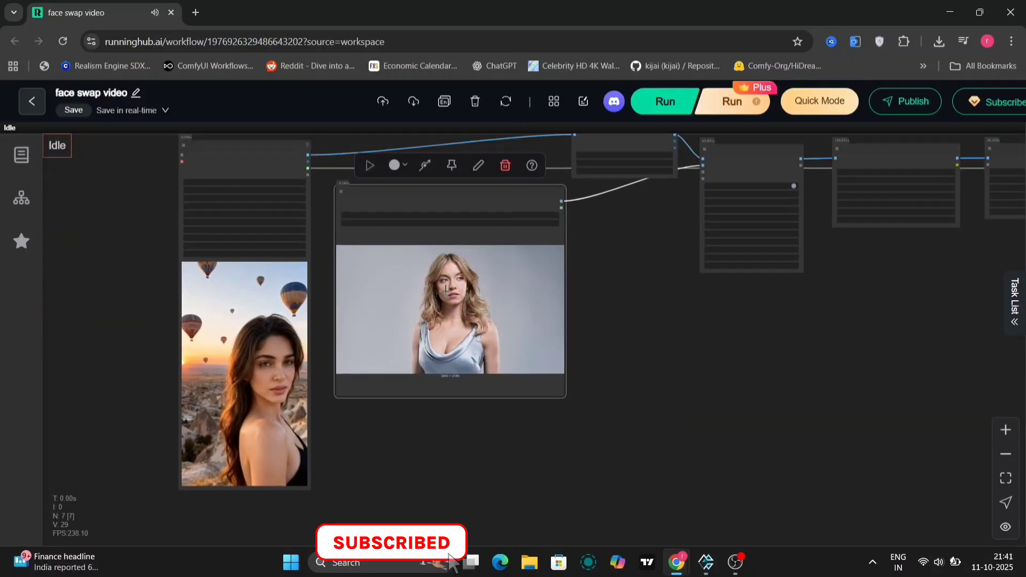
{"action": "scroll", "coordinate": [446, 290], "scroll_direction": "up", "scroll_amount": 10}
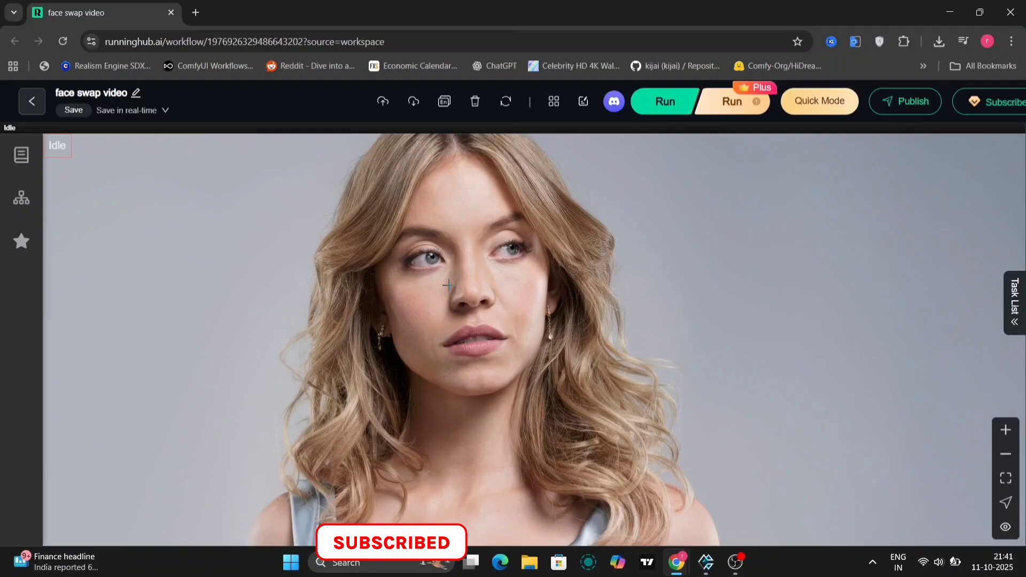
{"action": "scroll", "coordinate": [448, 285], "scroll_direction": "down", "scroll_amount": 10}
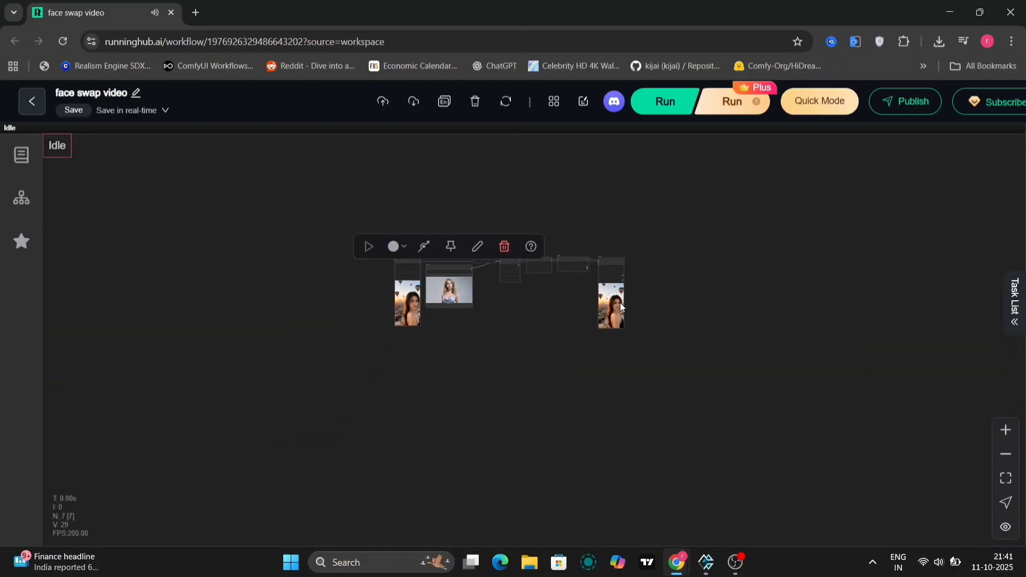
{"action": "scroll", "coordinate": [619, 304], "scroll_direction": "up", "scroll_amount": 10}
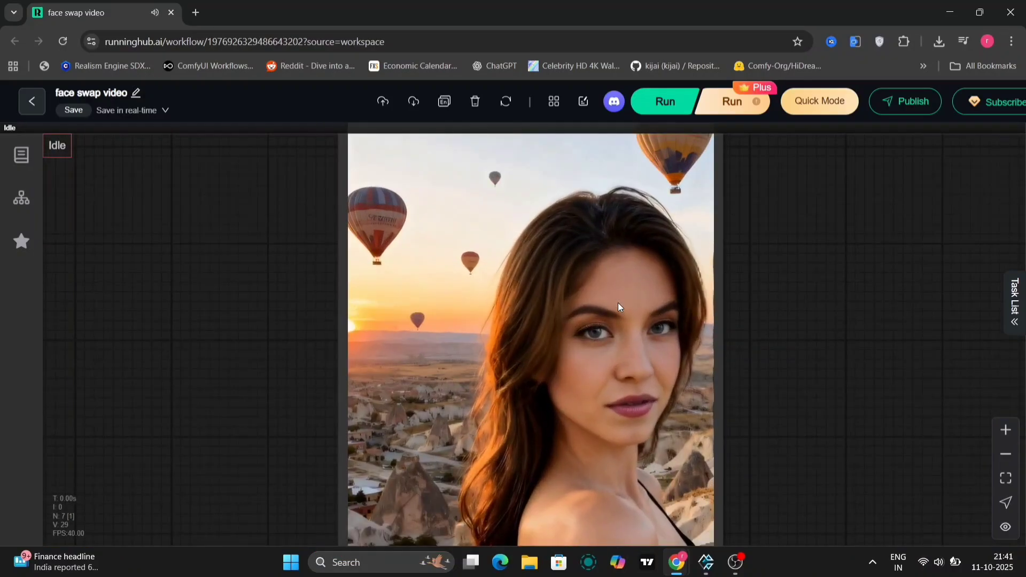
{"action": "scroll", "coordinate": [618, 303], "scroll_direction": "down", "scroll_amount": 2}
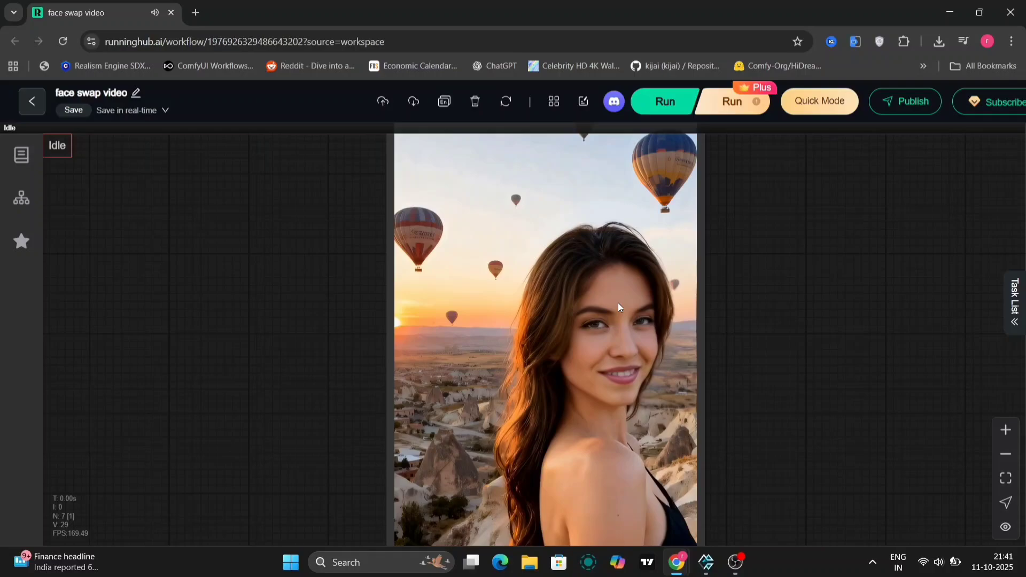
Move the ReActor Face Booster node away from the Fast Face Swap node and bypass it.
{"action": "left_click_drag", "start_coordinate": [286, 367], "coordinate": [394, 360]}
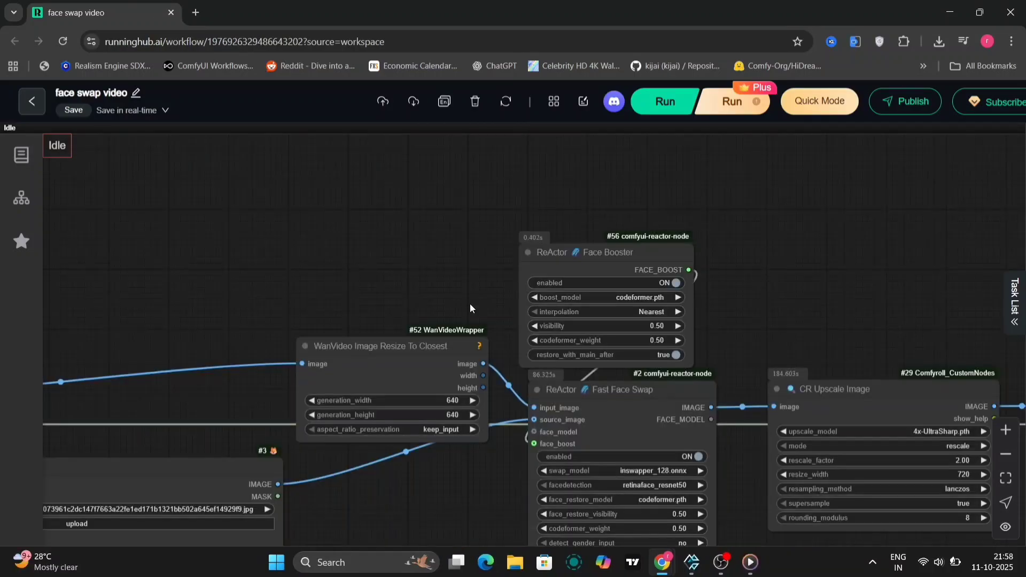
{"action": "left_click_drag", "start_coordinate": [590, 253], "coordinate": [487, 195]}
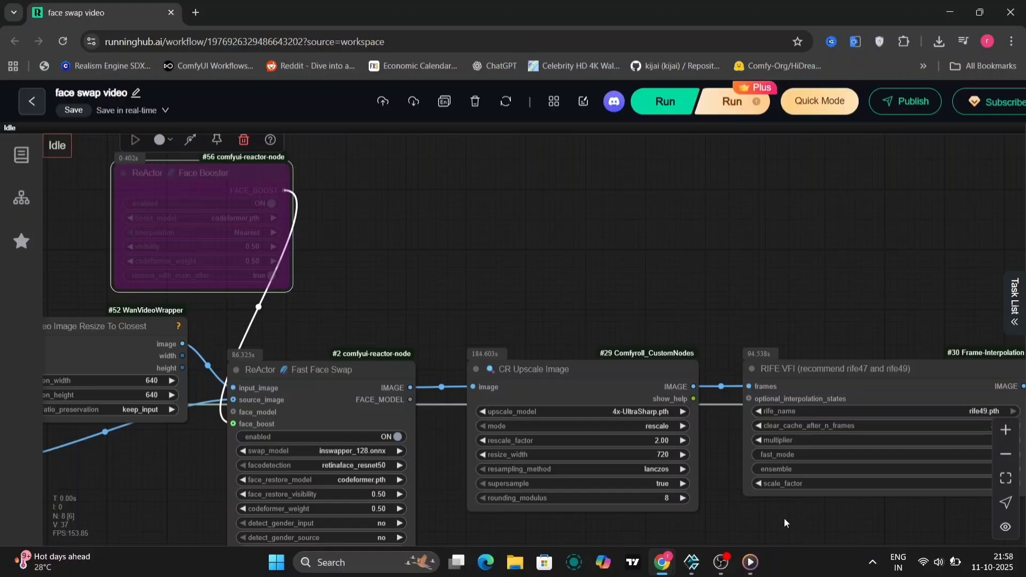
Compare the Video Combine output with the balloon video playing in Media Player, and return to the RunningHub workflow.
{"action": "left_click_drag", "start_coordinate": [785, 523], "coordinate": [4, 130]}
{"action": "left_click_drag", "start_coordinate": [123, 371], "coordinate": [138, 288]}
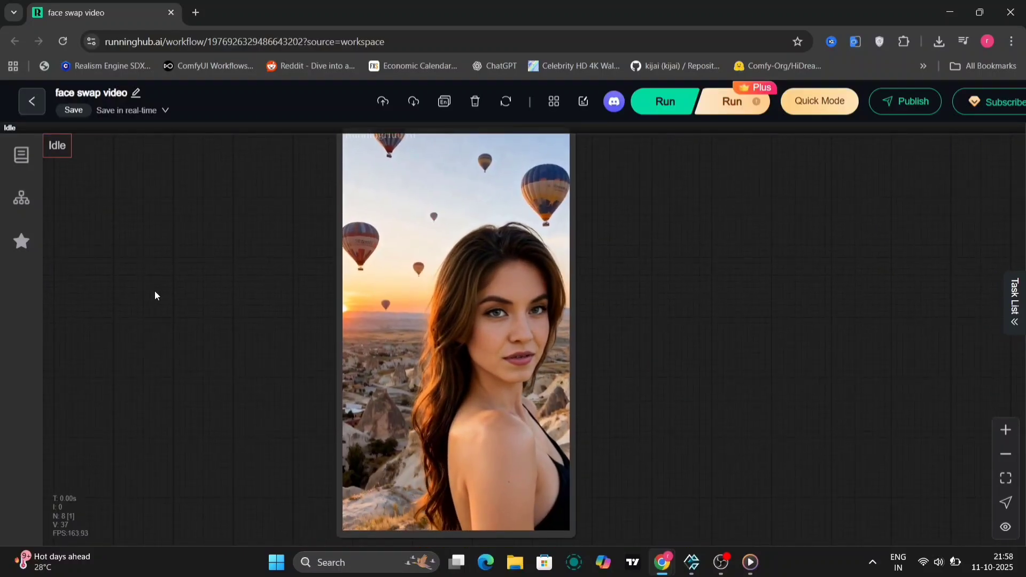
{"action": "left_click", "coordinate": [750, 562]}
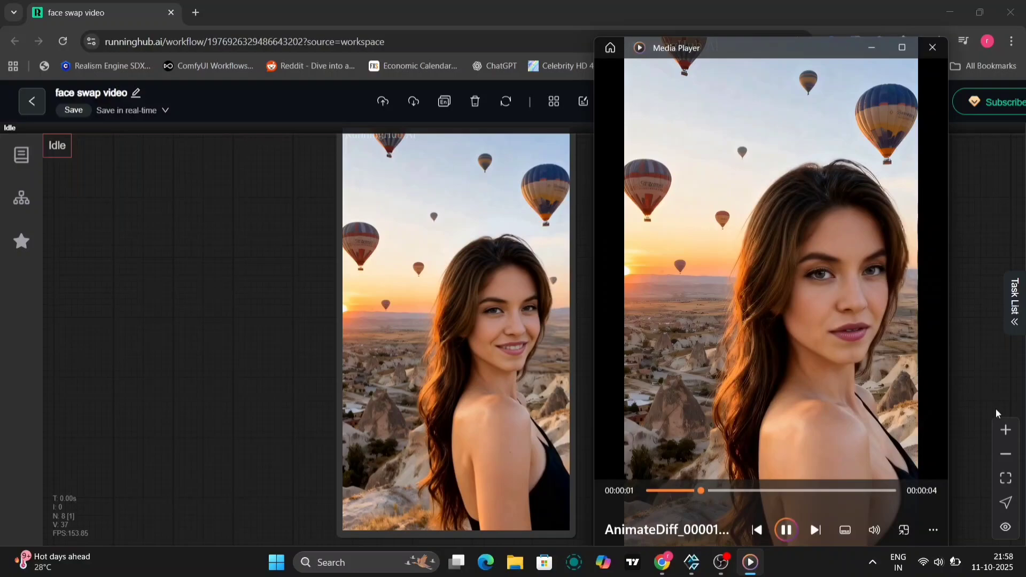
{"action": "left_click", "coordinate": [997, 410]}
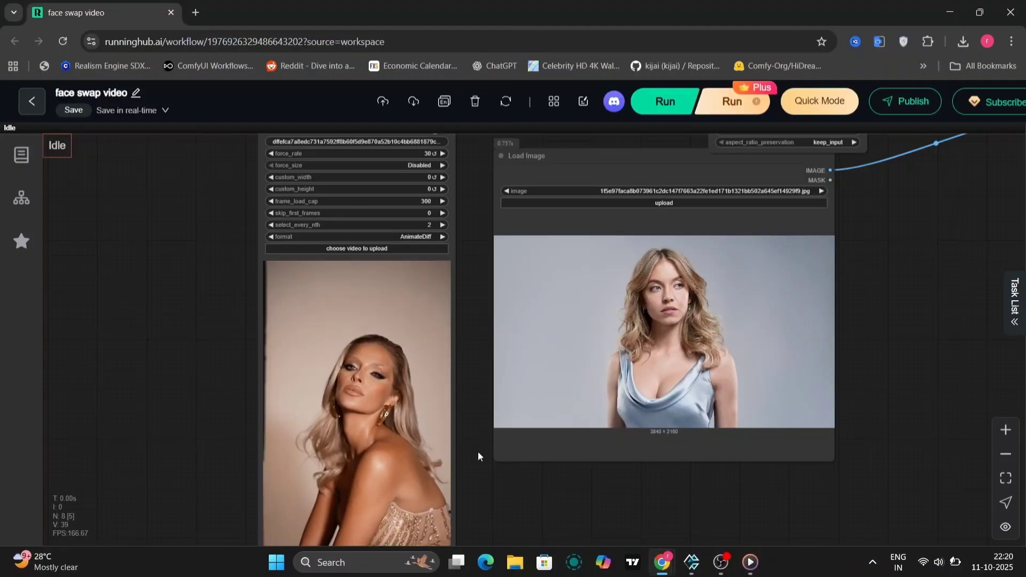
Examine the uploaded video of the woman in the beige sequined dress and the source face in Load Image.
{"action": "scroll", "coordinate": [485, 403], "scroll_direction": "up", "scroll_amount": 5}
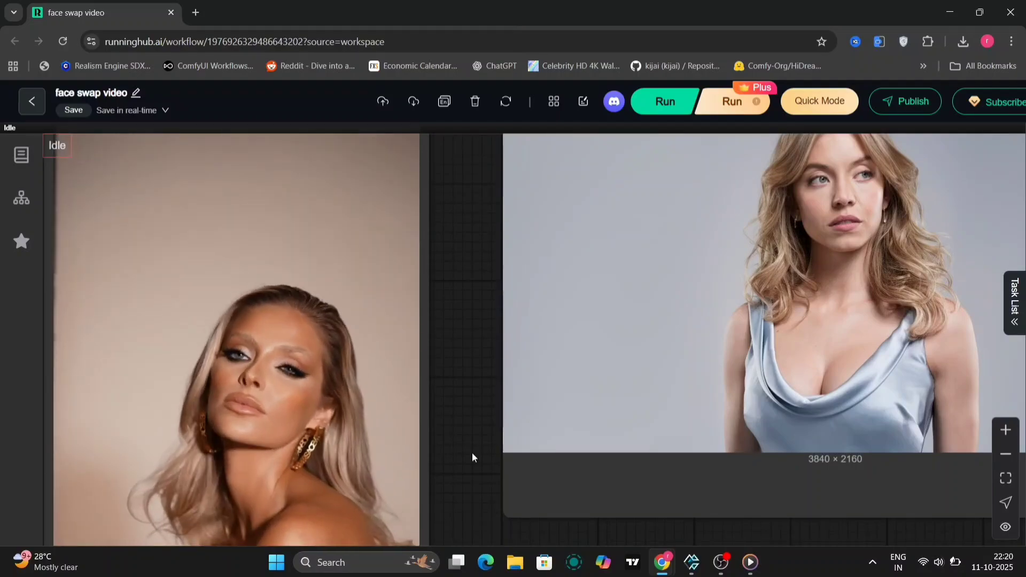
{"action": "scroll", "coordinate": [473, 452], "scroll_direction": "down", "scroll_amount": 3}
{"action": "scroll", "coordinate": [466, 341], "scroll_direction": "up", "scroll_amount": 5}
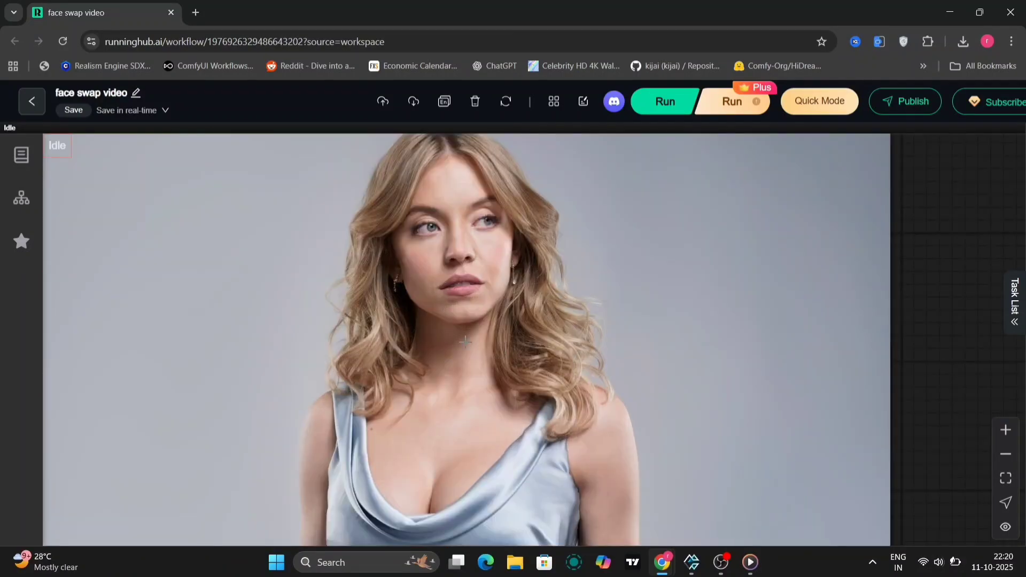
{"action": "scroll", "coordinate": [507, 257], "scroll_direction": "down", "scroll_amount": 5}
Inspect the face-swapped video of the woman in the sequined dress in the Video Combine output.
{"action": "left_click_drag", "start_coordinate": [733, 362], "coordinate": [209, 349]}
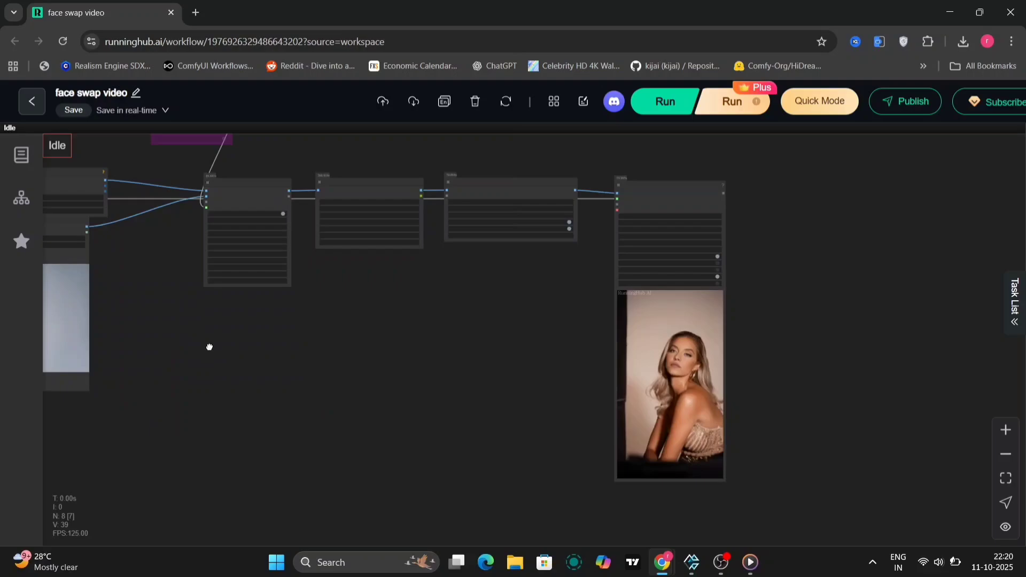
{"action": "left_click_drag", "start_coordinate": [537, 383], "coordinate": [300, 339]}
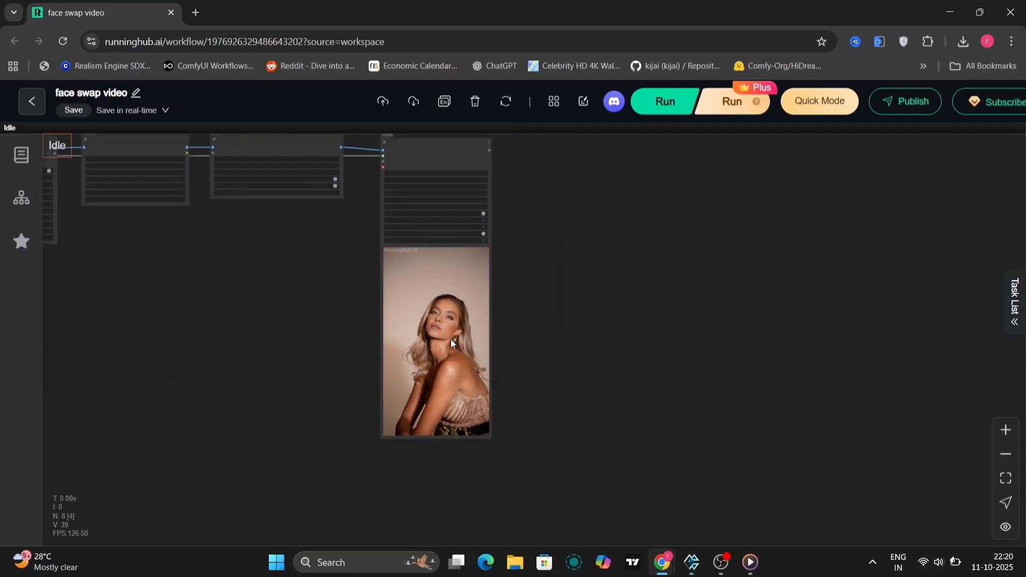
{"action": "scroll", "coordinate": [470, 341], "scroll_direction": "up", "scroll_amount": 5}
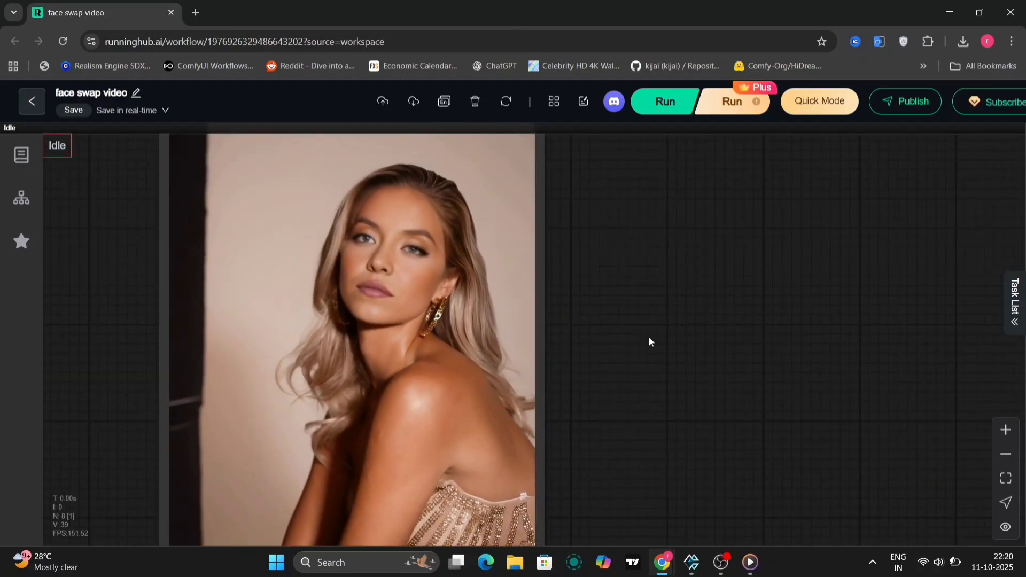